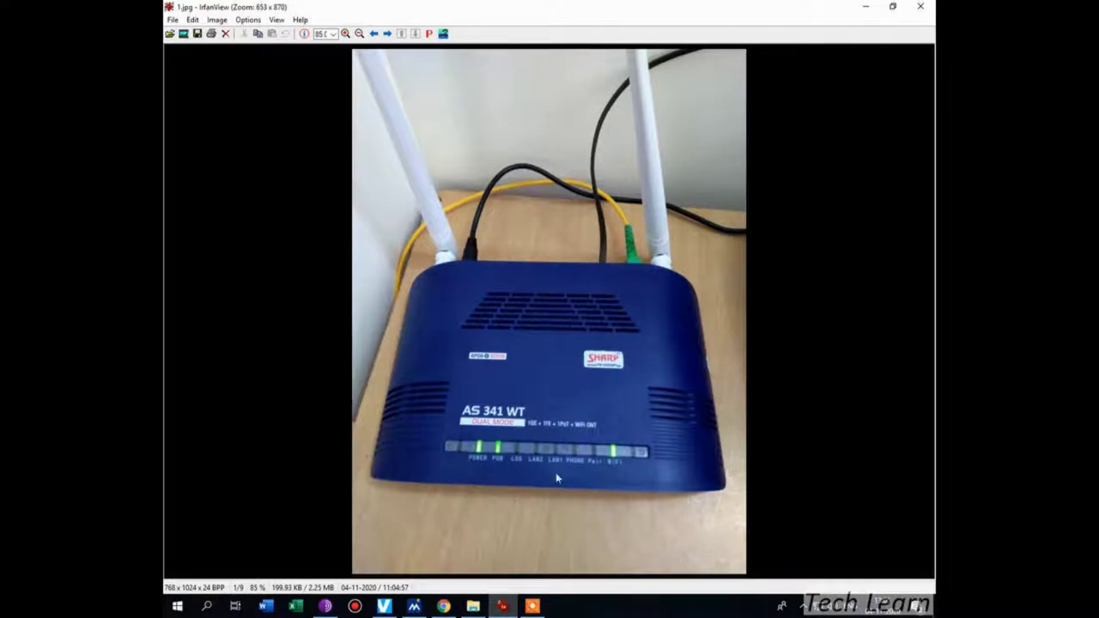
# - Advance from the front router photo to 02.jpeg, showing the rear ports
pyautogui.press('space')
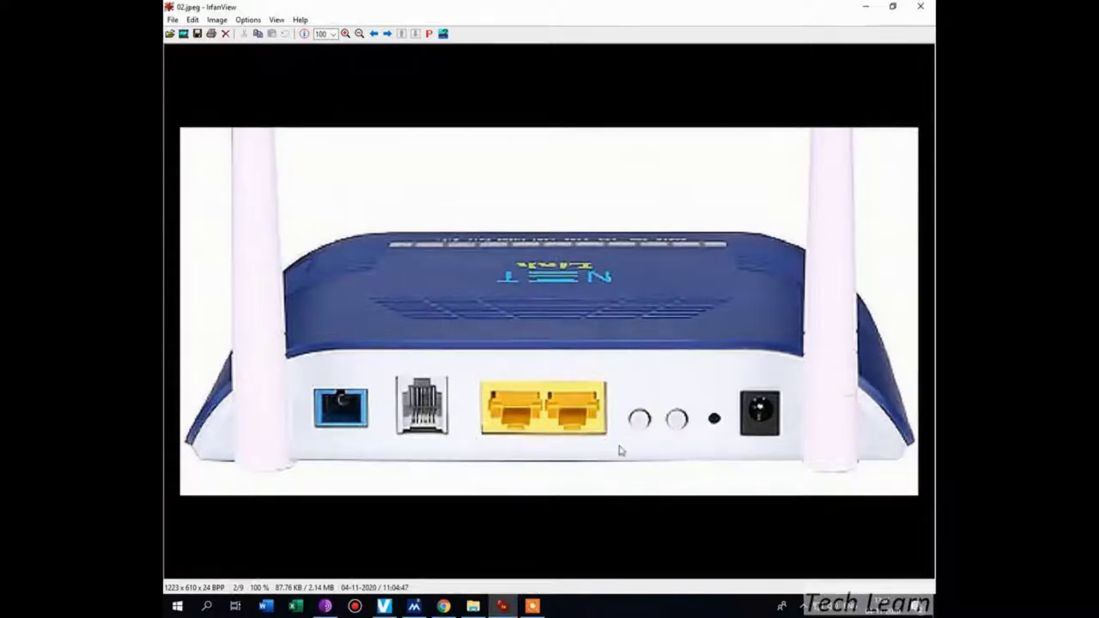
# - Page forward through the router photos to reset button.jpg, image 9 of 9
pyautogui.press('Right')
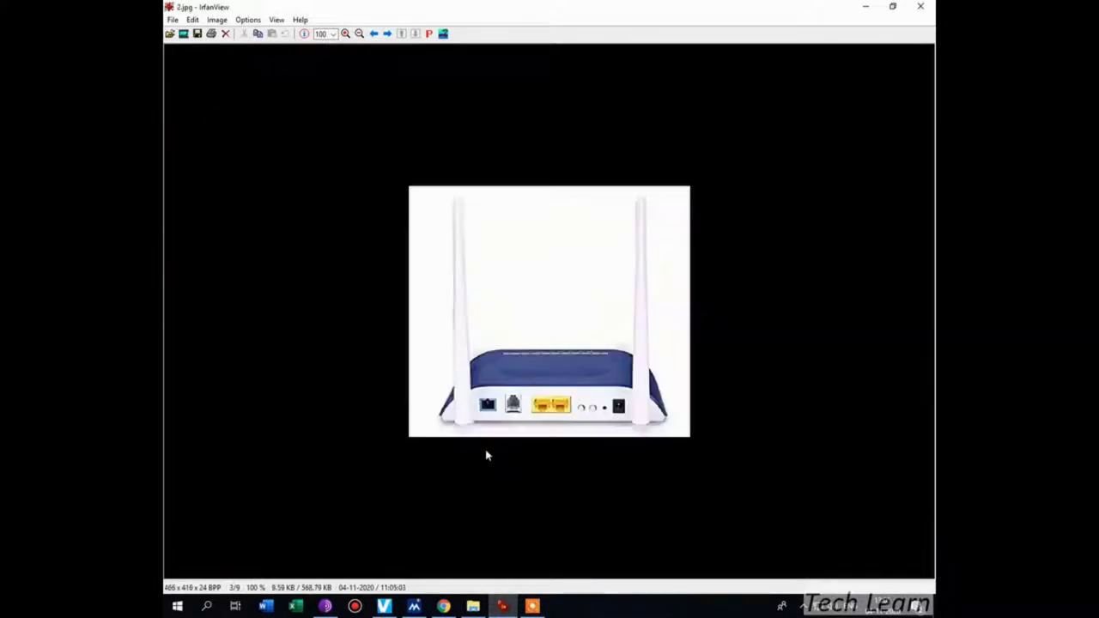
pyautogui.press('Right')
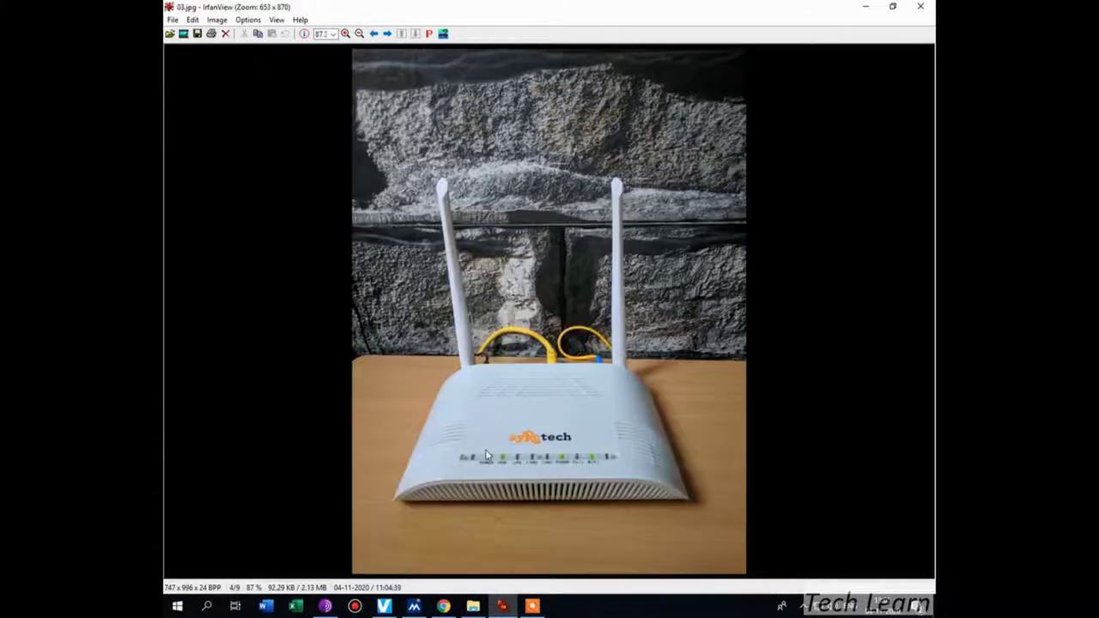
pyautogui.press('Right')
pyautogui.press('Right')
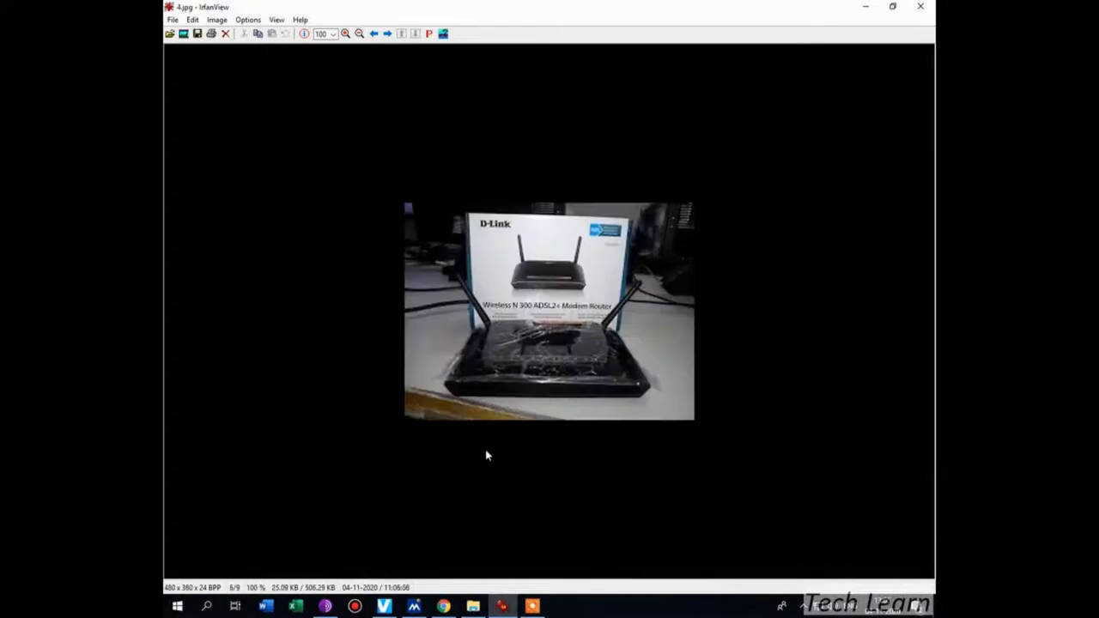
pyautogui.press('Right')
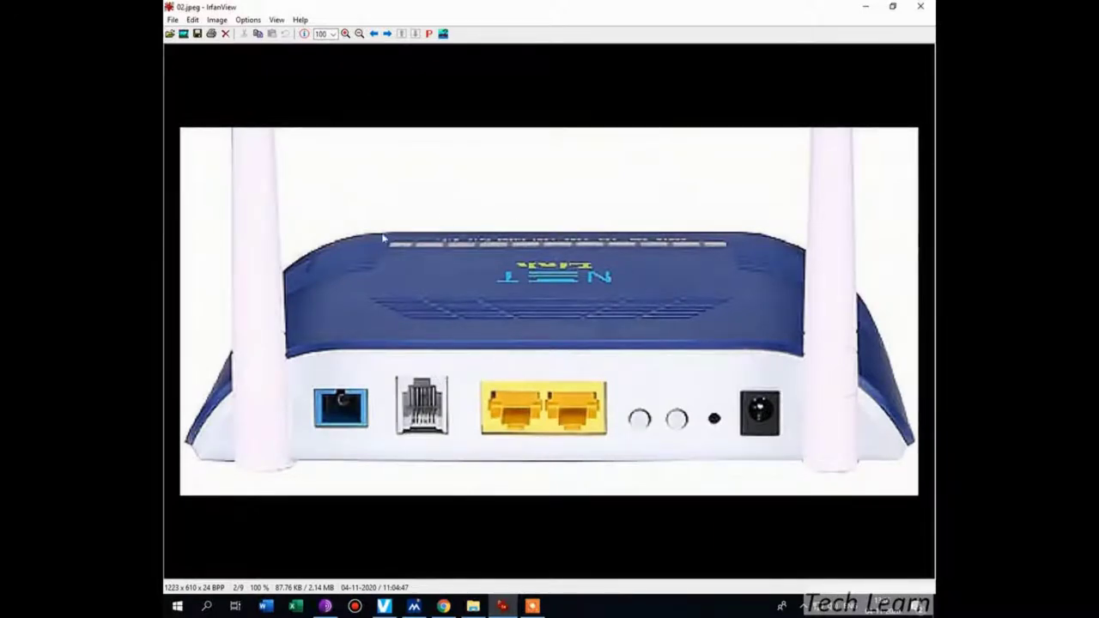
pyautogui.scroll(-3, 491, 298)
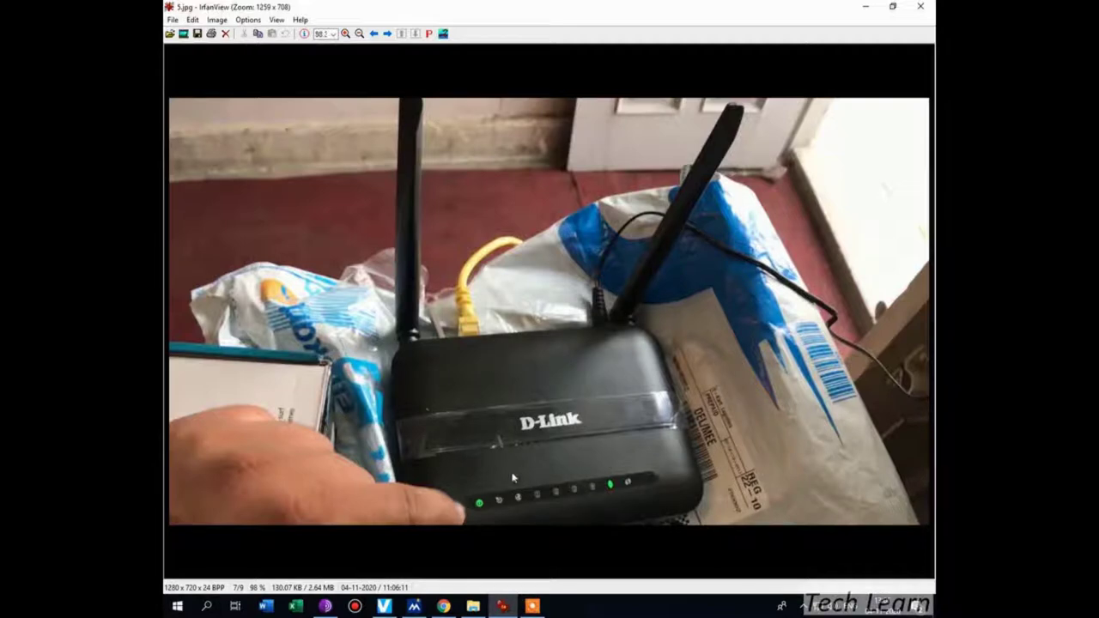
pyautogui.scroll(-1, 558, 378)
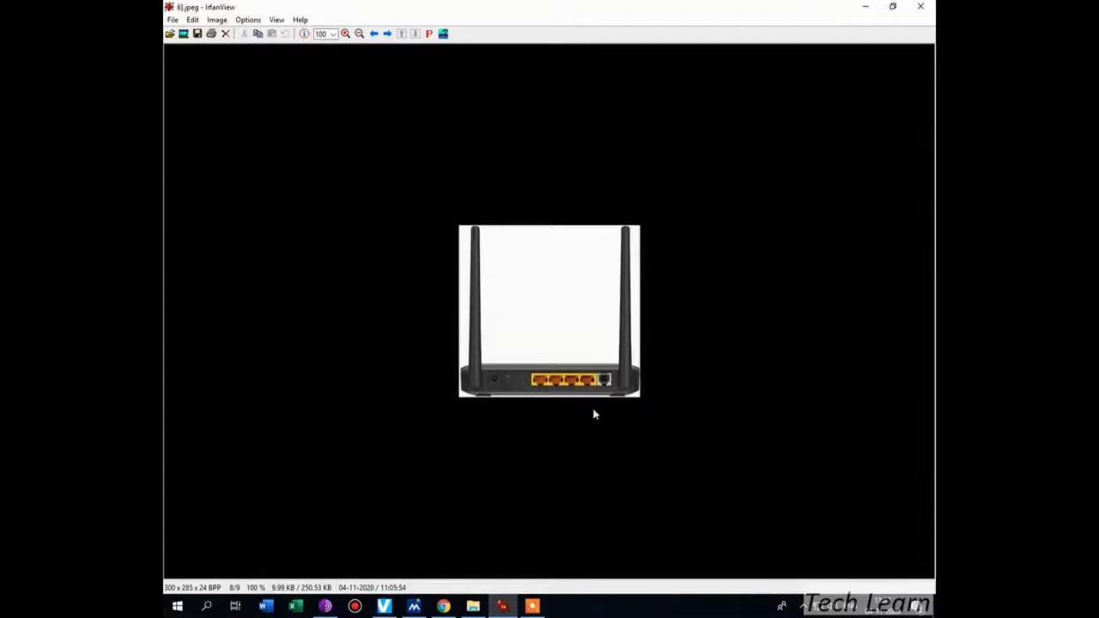
pyautogui.scroll(-1, 592, 415)
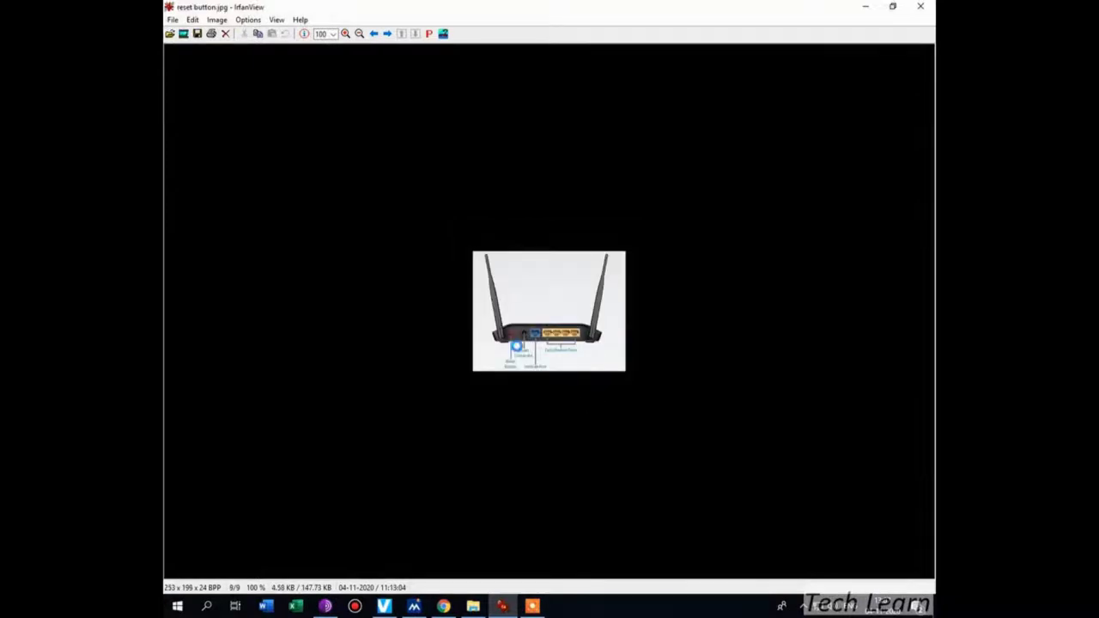
# - Return to the previous rear-view router image and mark a spot on its back panel
pyautogui.scroll(5, 516, 346)
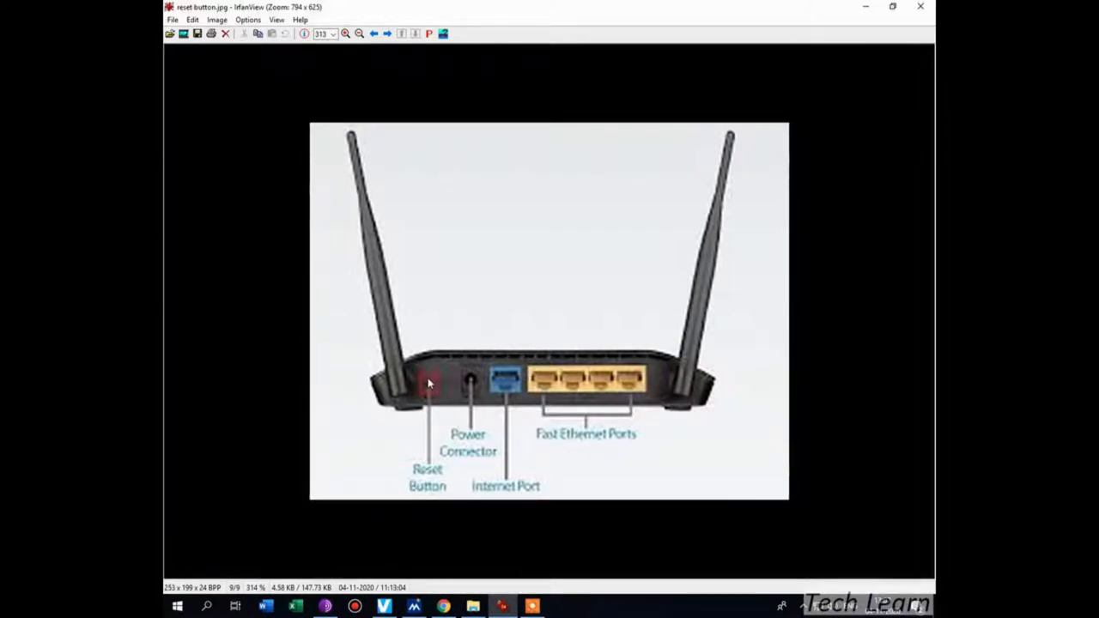
pyautogui.press('Left')
pyautogui.scroll(2, 556, 415)
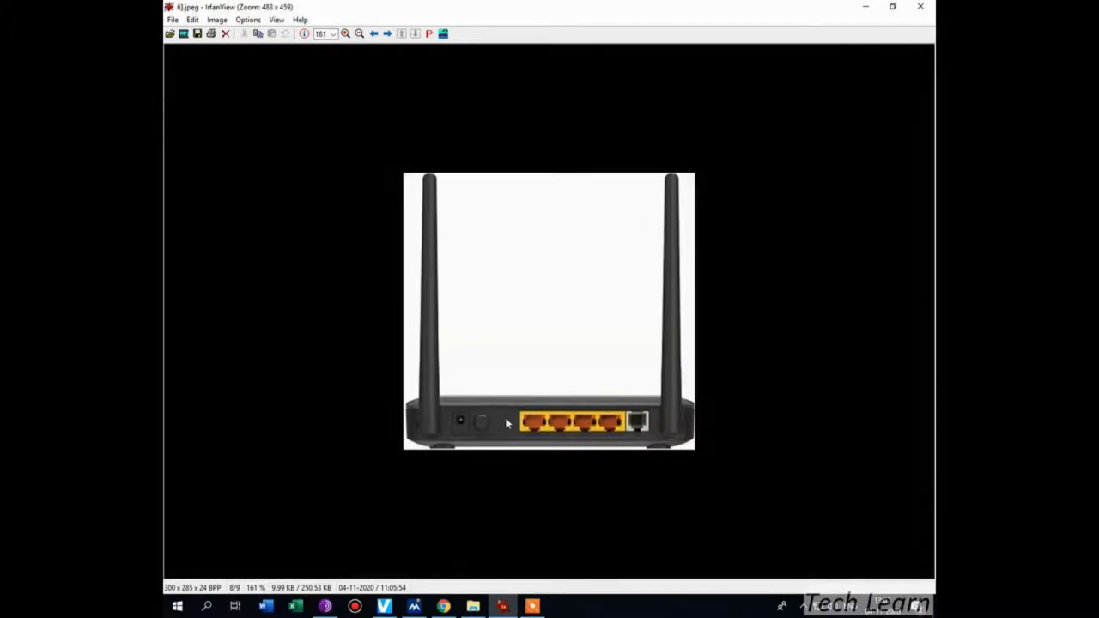
pyautogui.moveTo(503, 420); pyautogui.dragTo(493, 436)
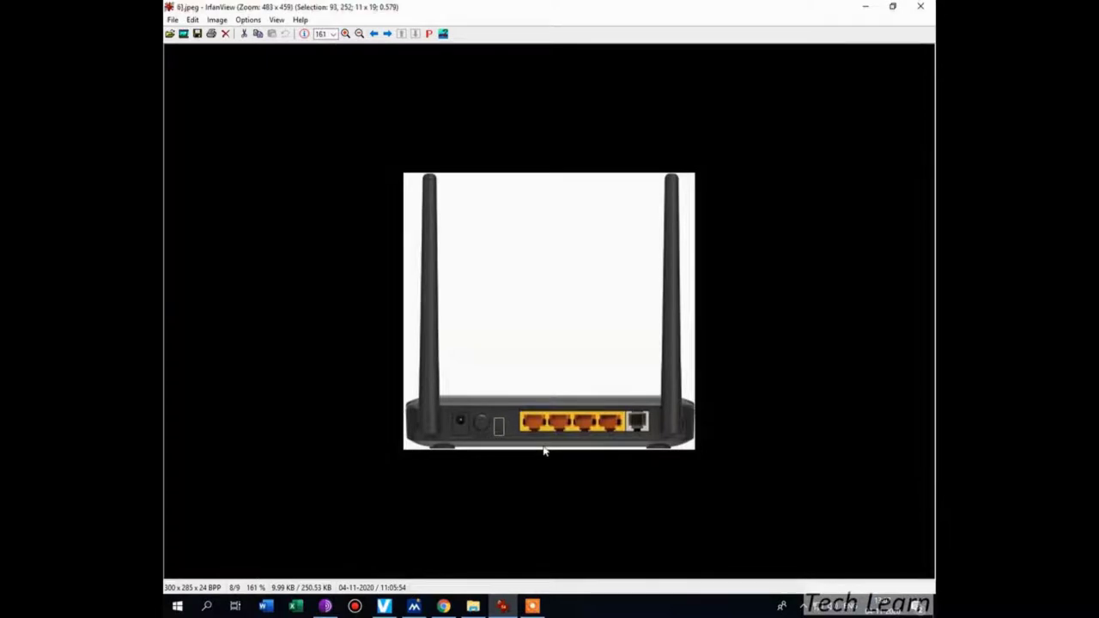
pyautogui.click(554, 393)
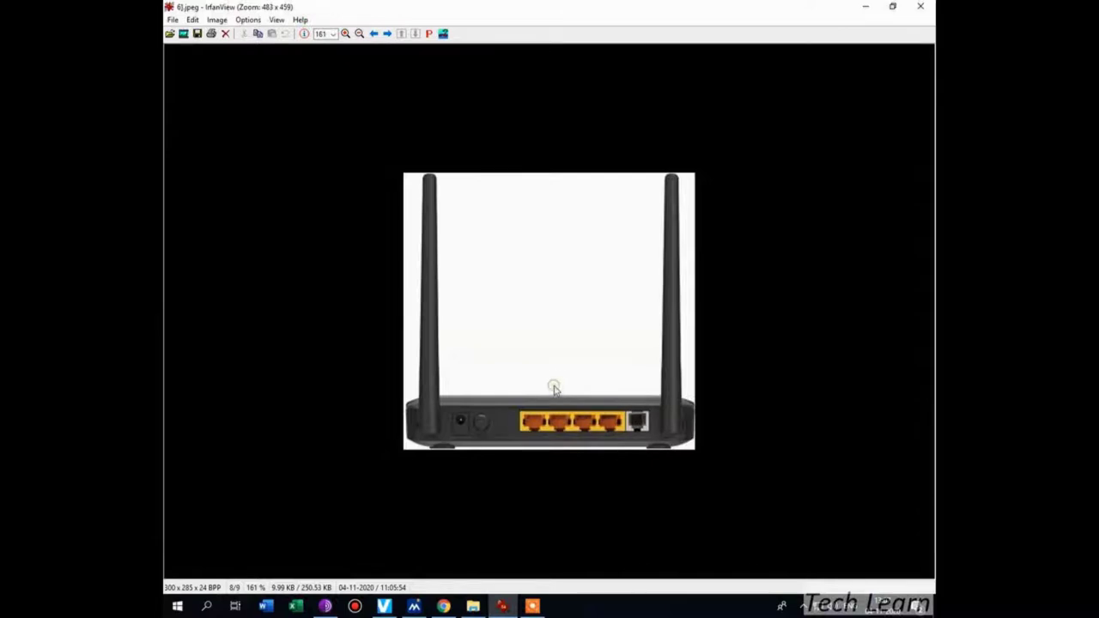
# - Select the row of front status lights on the black D-Link router photo
pyautogui.scroll(1, 554, 390)
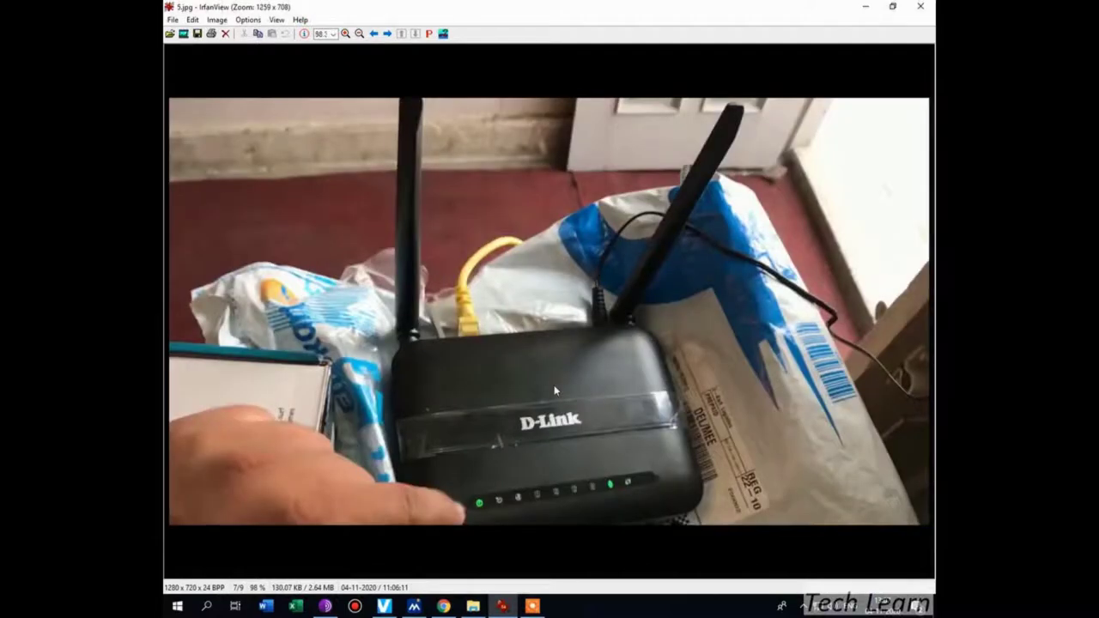
pyautogui.moveTo(550, 462); pyautogui.dragTo(471, 515)
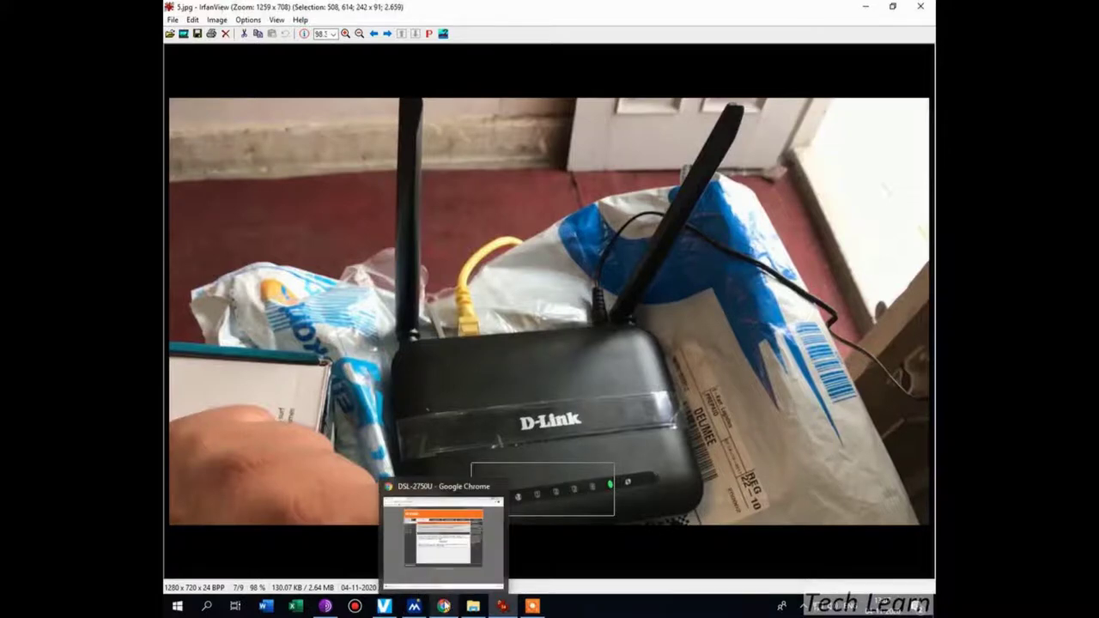
pyautogui.click(443, 605)
# - Load 192.168.1.1 in a new tab and sign in with the modem's login credentials
pyautogui.click(326, 9)
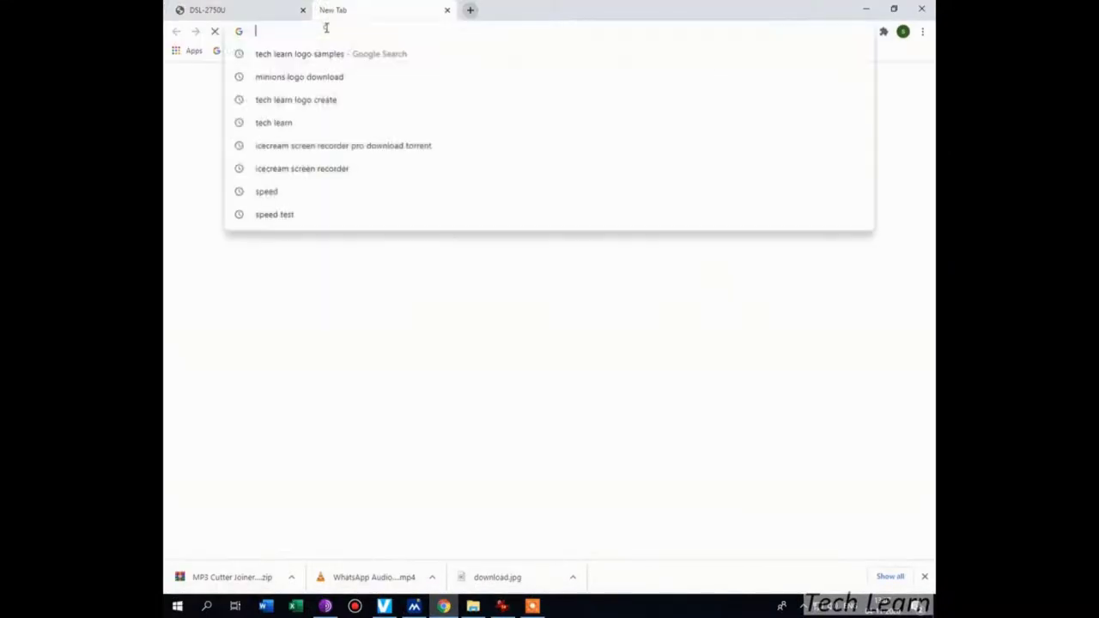
pyautogui.write('192')
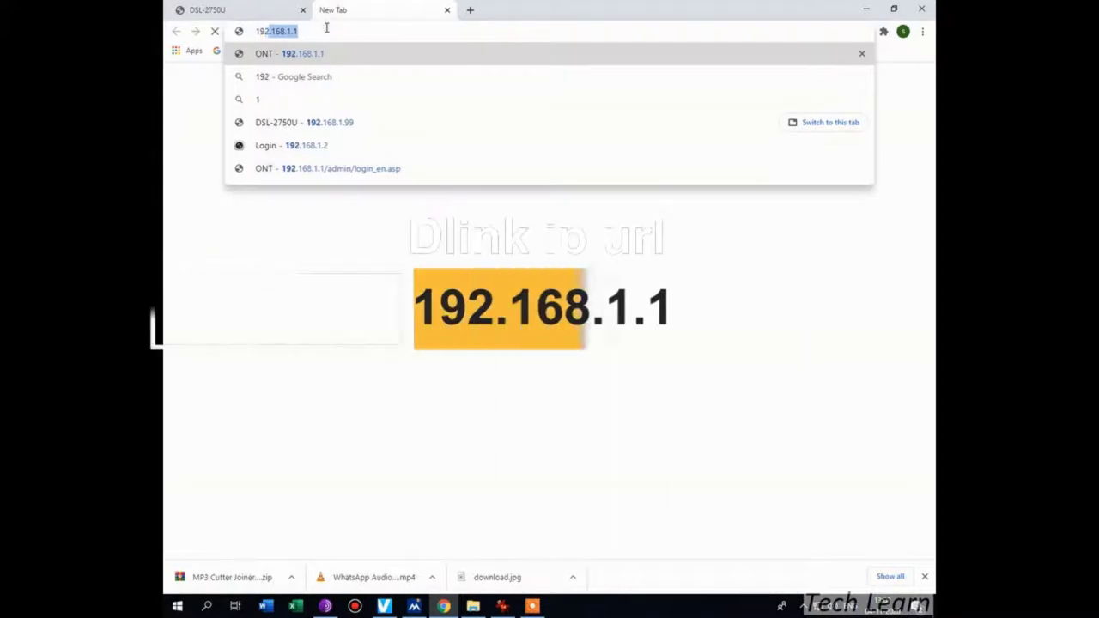
pyautogui.write('.168.1.')
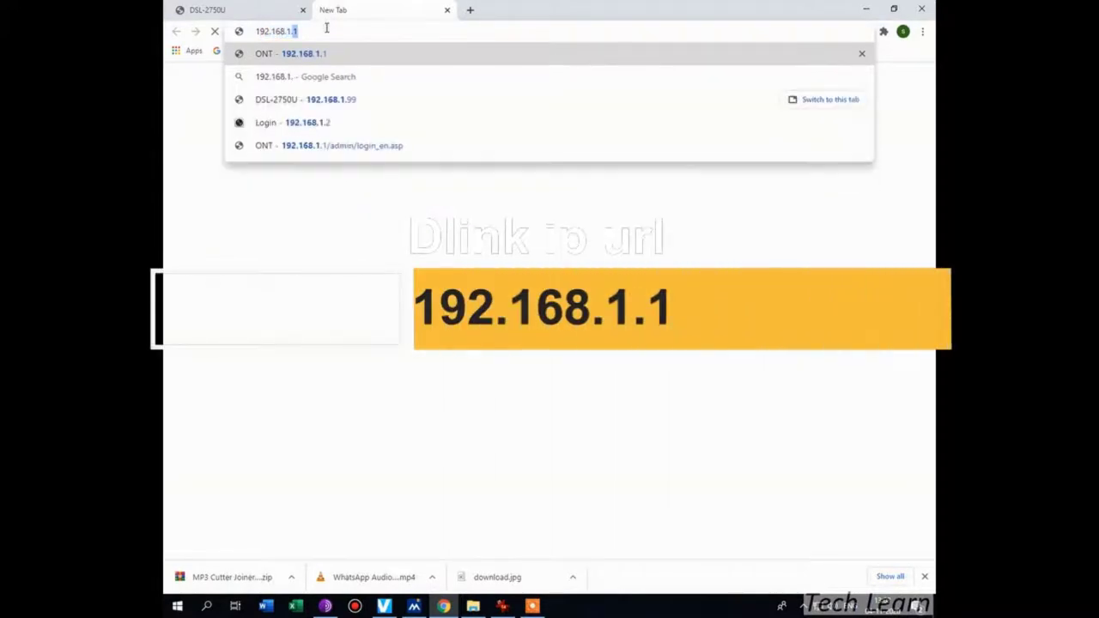
pyautogui.write('1')
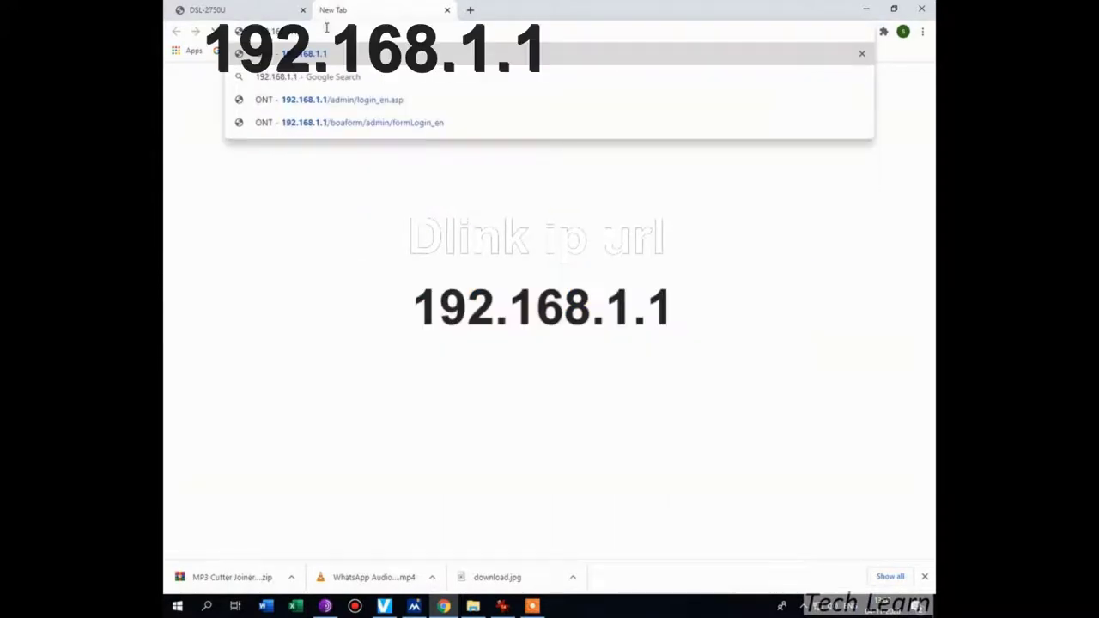
pyautogui.press('Return')
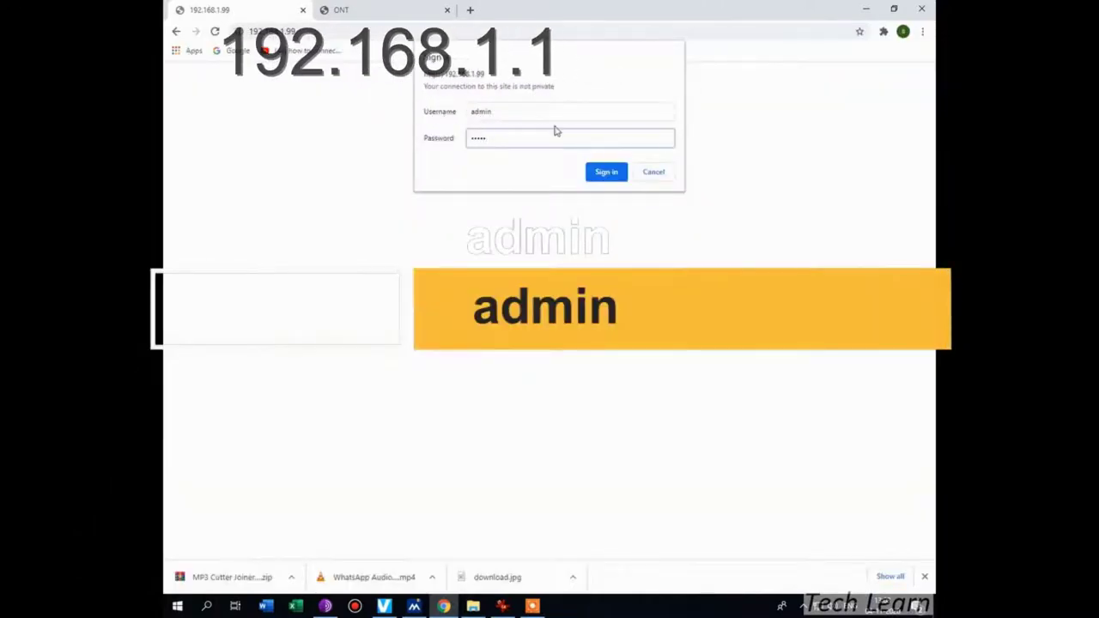
pyautogui.click(478, 112)
pyautogui.doubleClick(477, 111)
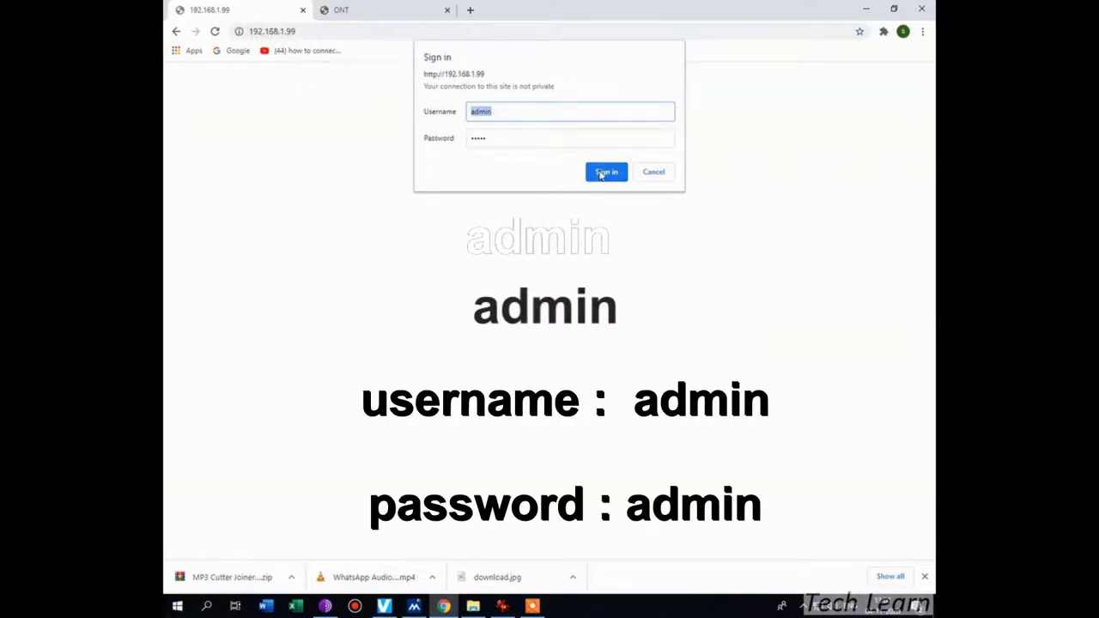
pyautogui.click(600, 172)
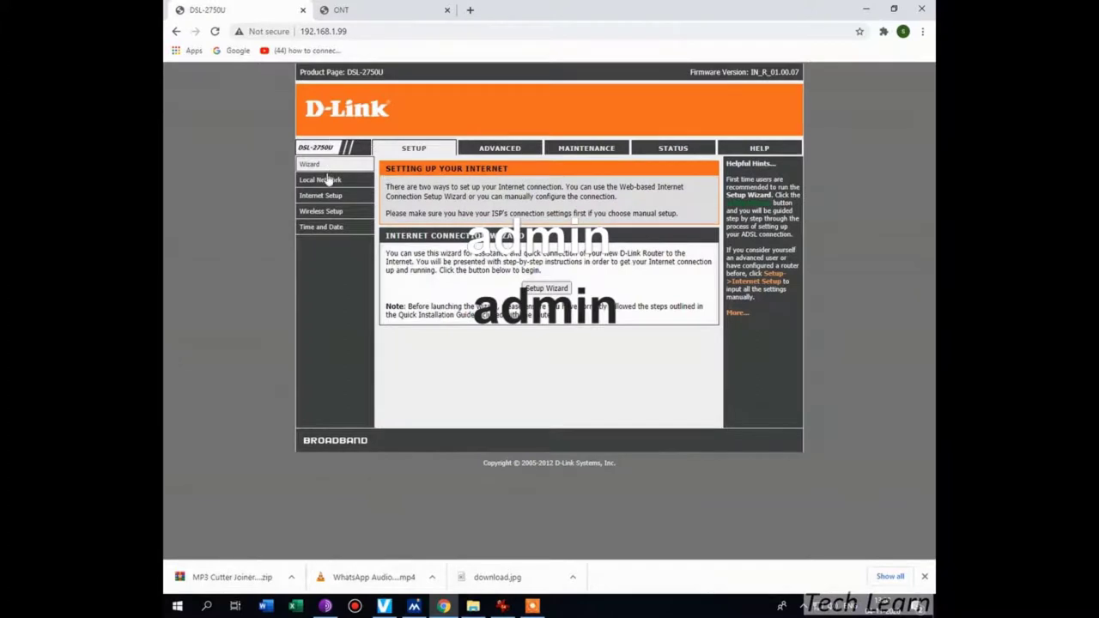
# - Keep the LAN interface IP address at 192.168.1.99 and save the LAN settings
pyautogui.moveTo(330, 182)
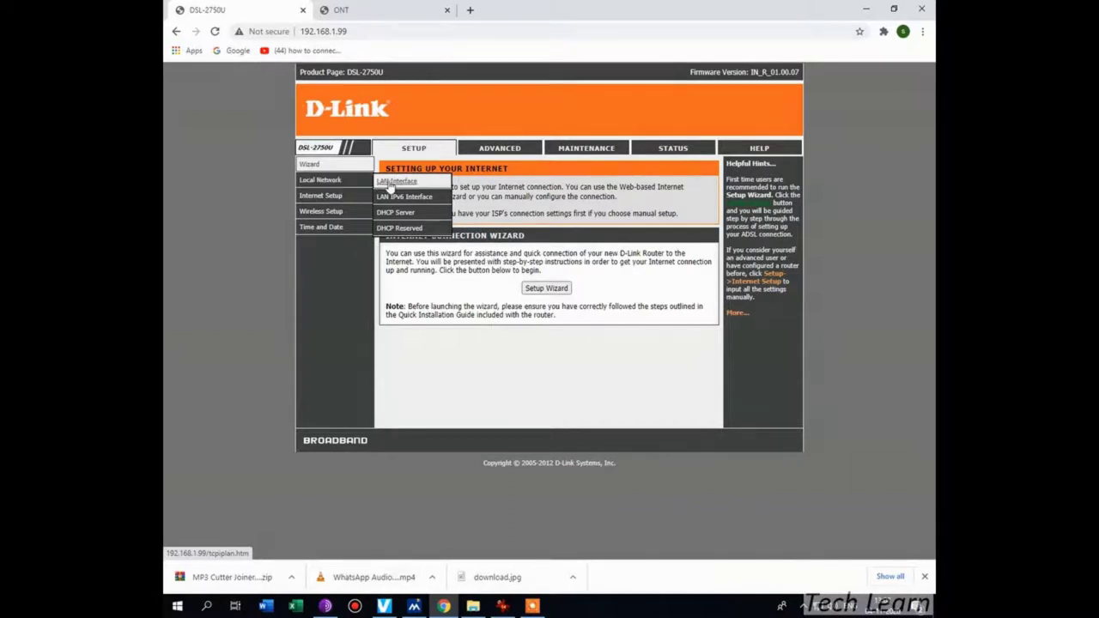
pyautogui.click(404, 183)
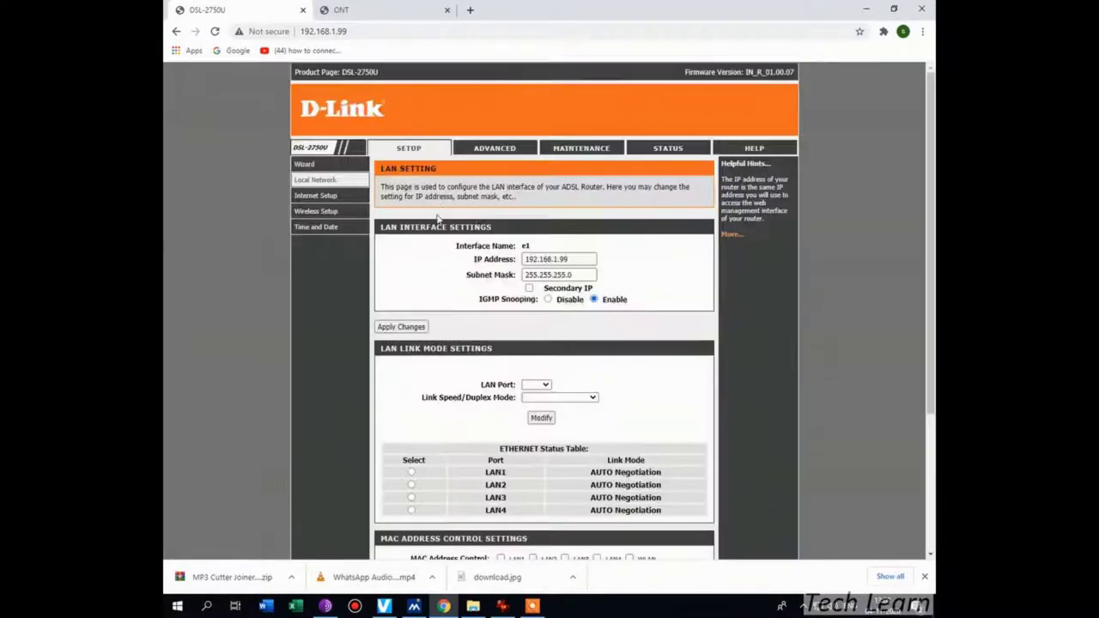
pyautogui.doubleClick(586, 258)
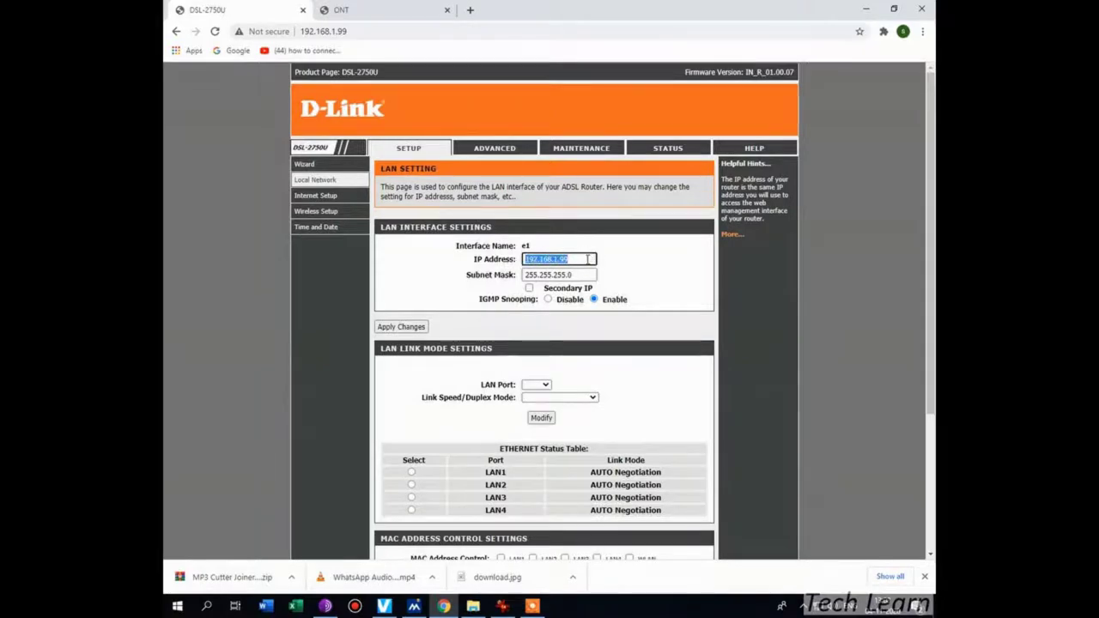
pyautogui.click(587, 259)
pyautogui.doubleClick(586, 259)
pyautogui.click(581, 275)
pyautogui.doubleClick(584, 275)
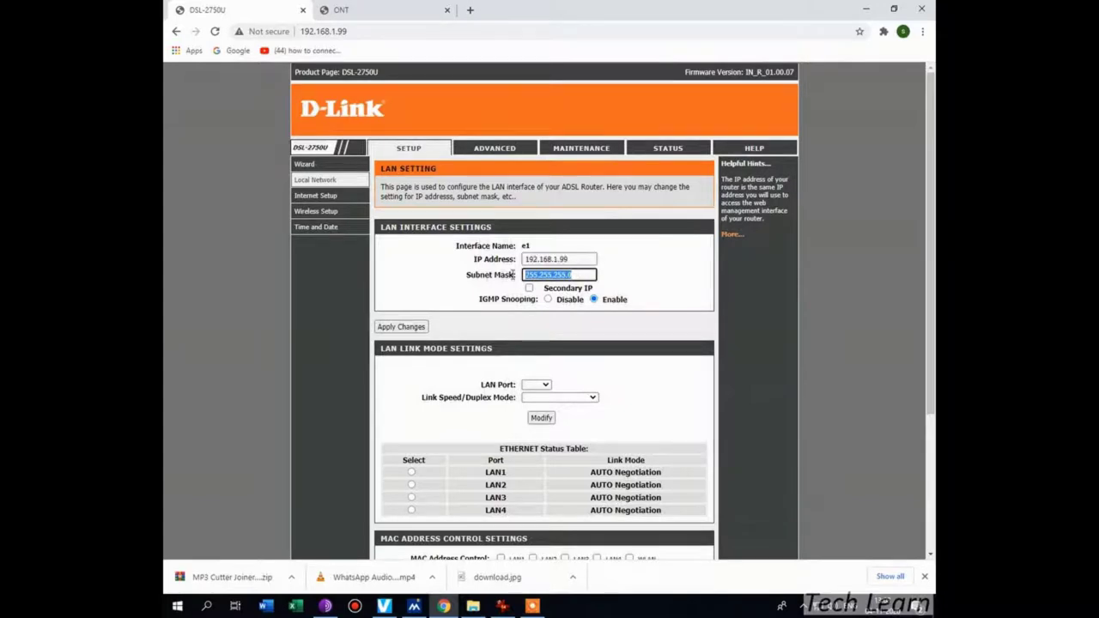
pyautogui.click(591, 275)
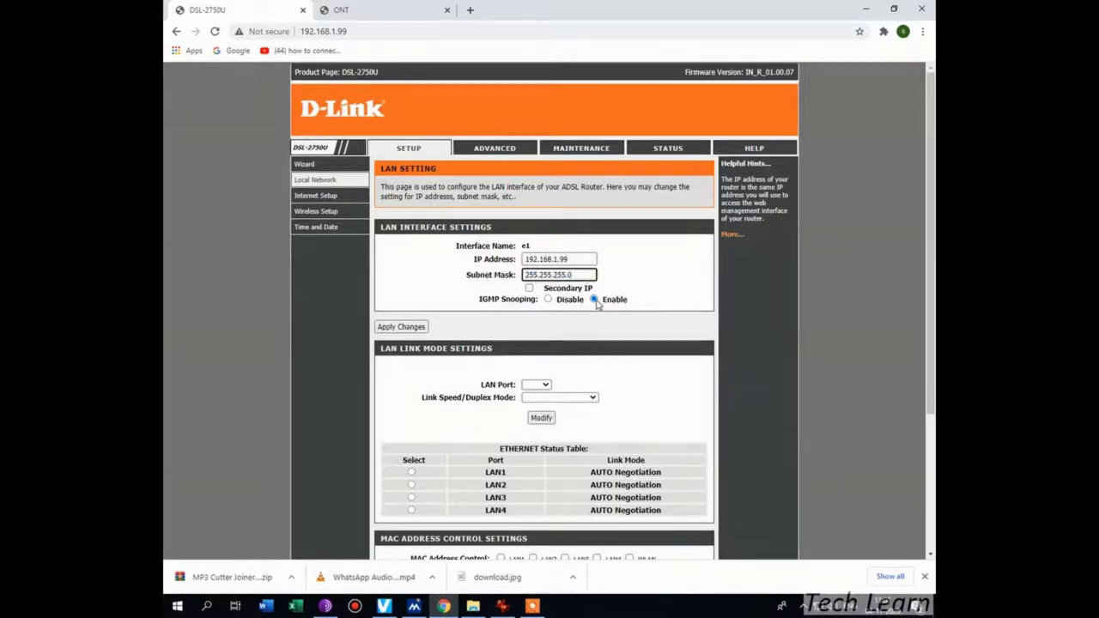
pyautogui.scroll(-1, 599, 305)
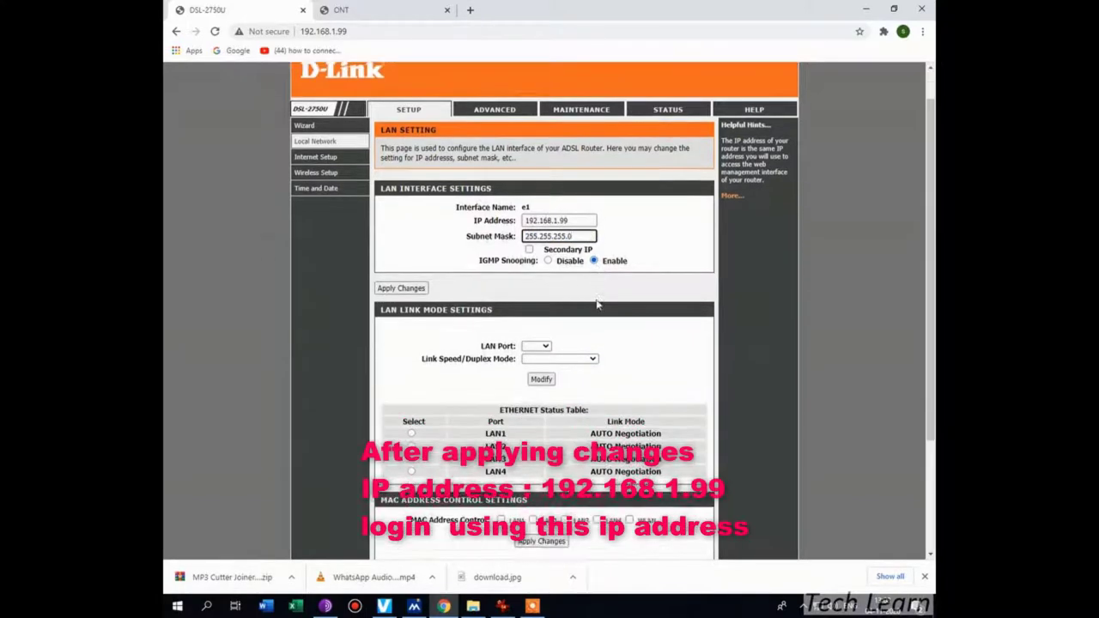
pyautogui.scroll(-1, 599, 305)
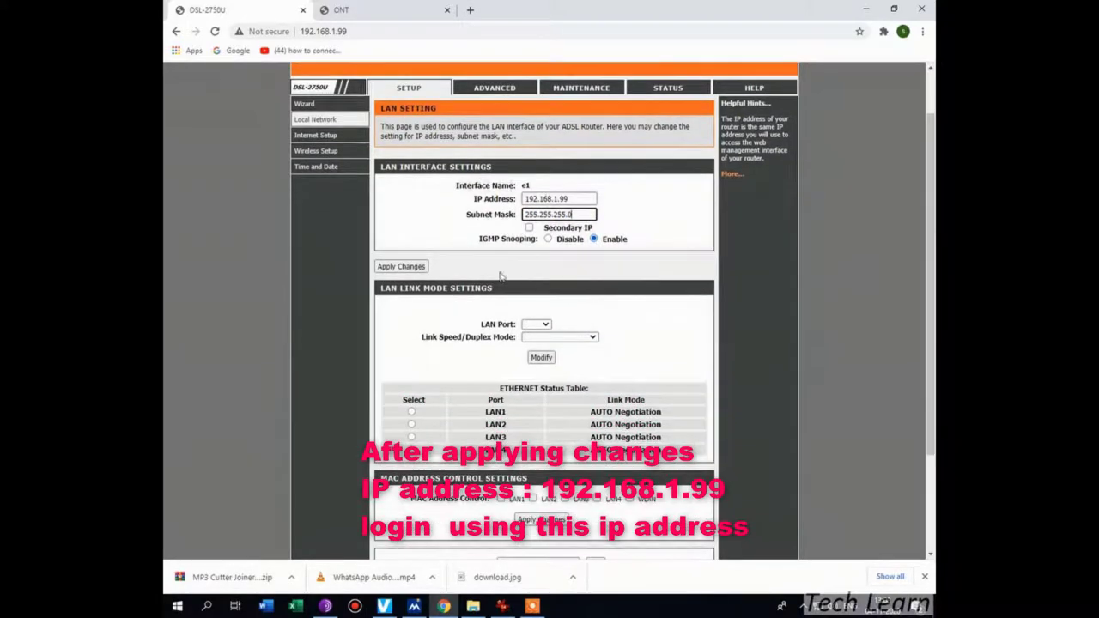
pyautogui.click(400, 267)
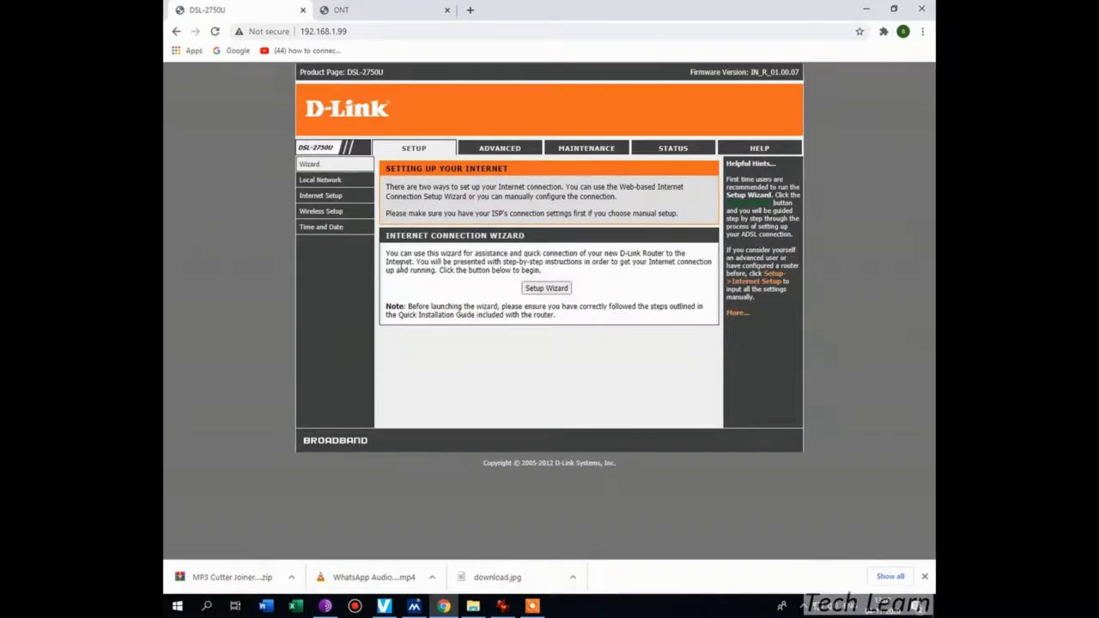
# - Go to the Local Network DHCP Server settings page
pyautogui.moveTo(348, 183)
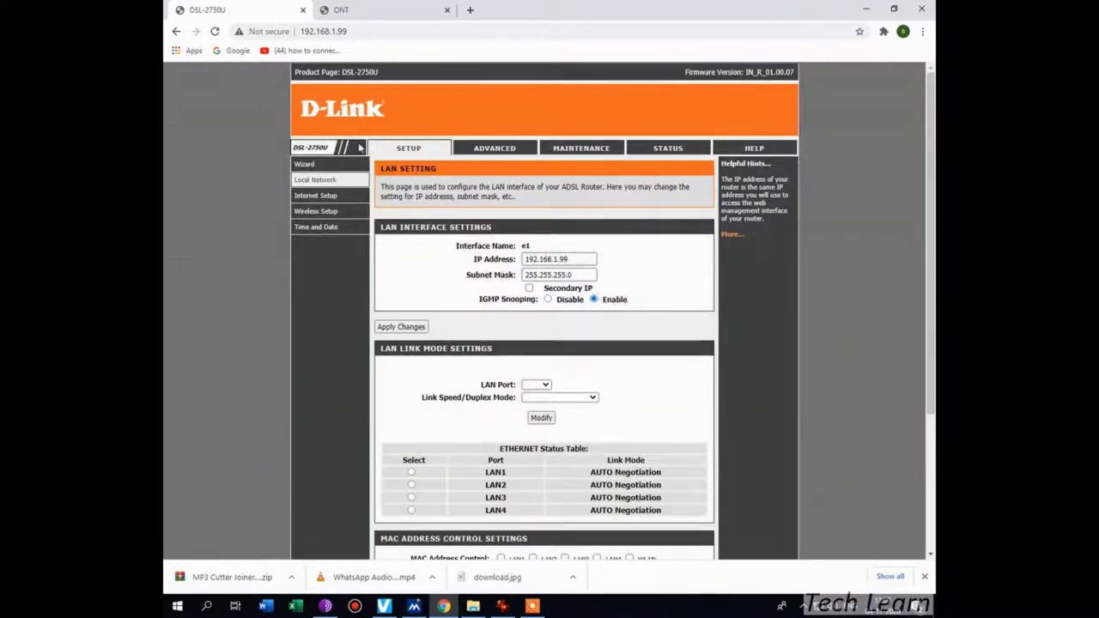
pyautogui.moveTo(337, 182)
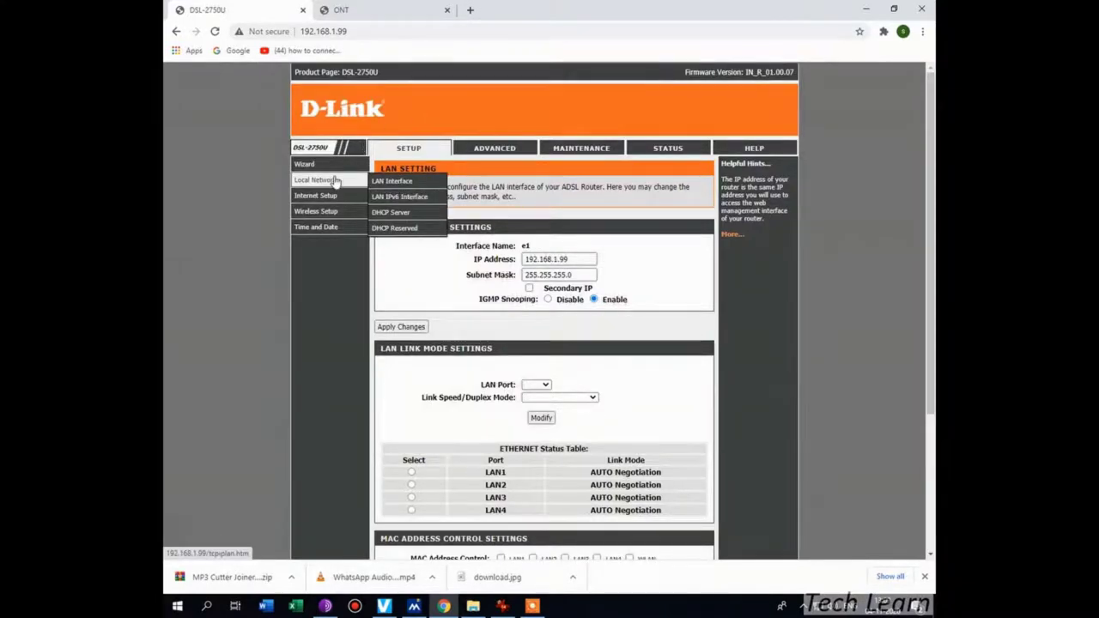
pyautogui.click(392, 212)
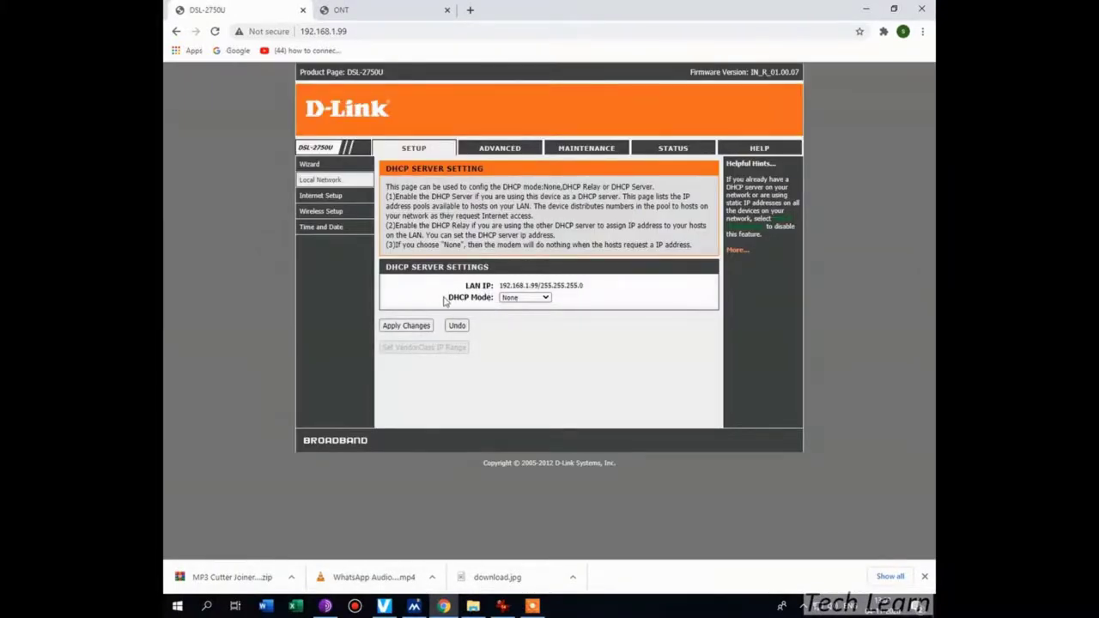
# - Confirm DHCP Mode is None and apply the change
pyautogui.moveTo(443, 298); pyautogui.dragTo(569, 299)
pyautogui.click(570, 300)
pyautogui.moveTo(457, 287); pyautogui.dragTo(592, 285)
pyautogui.click(603, 292)
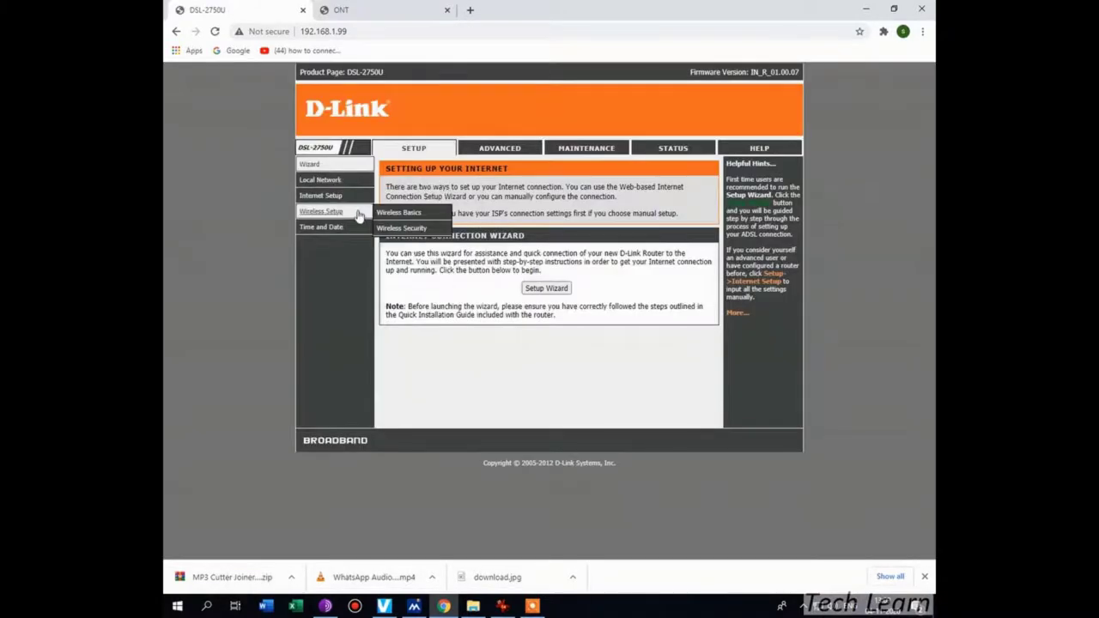
# - Check the wireless basic settings, noting the network name D-Link
pyautogui.click(401, 213)
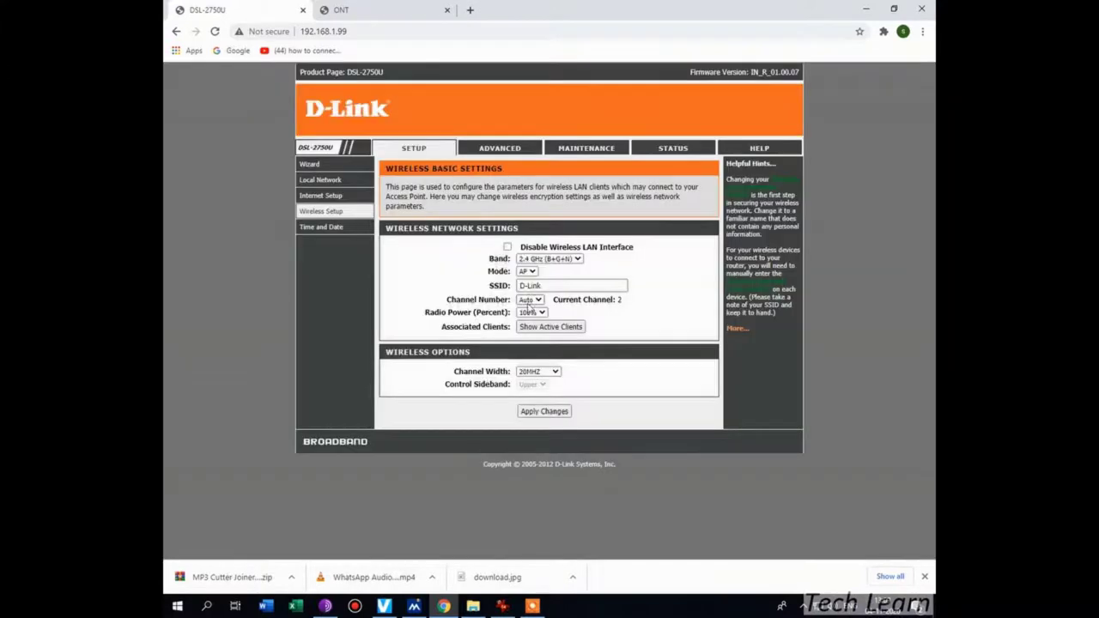
pyautogui.moveTo(562, 286); pyautogui.dragTo(485, 290)
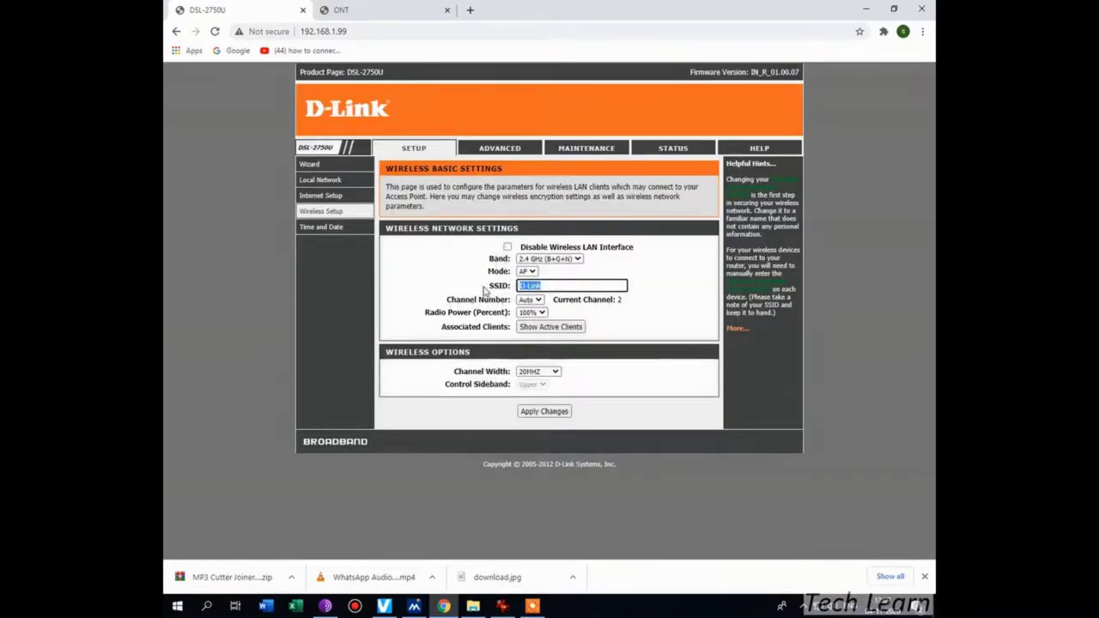
pyautogui.click(629, 317)
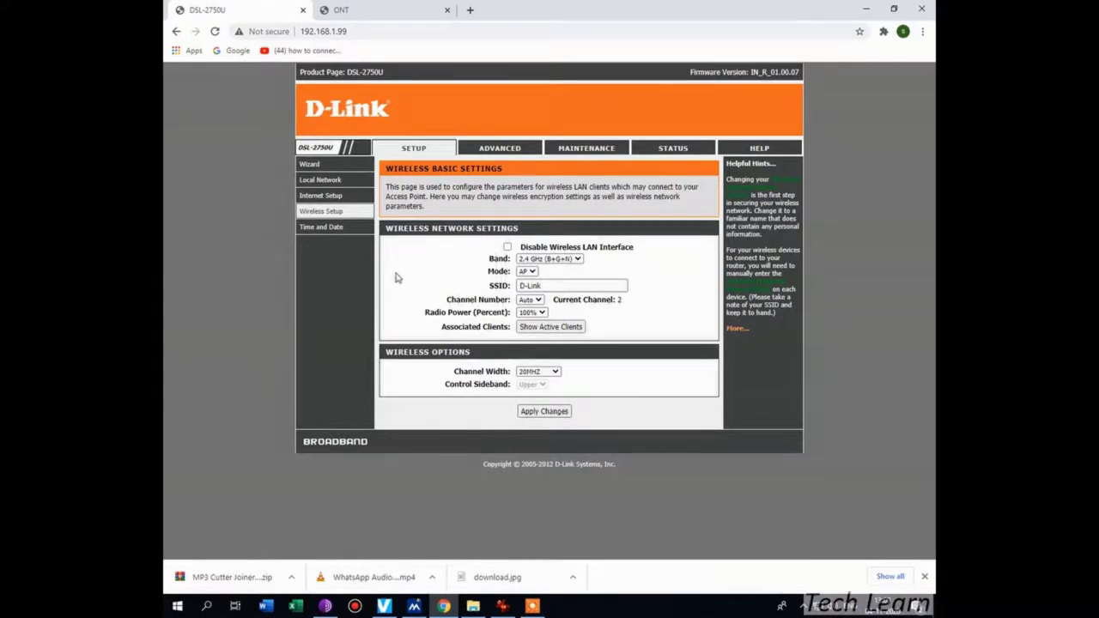
# - Set Wi-Fi encryption to WPA2(AES) with a pre-shared key
pyautogui.moveTo(363, 213)
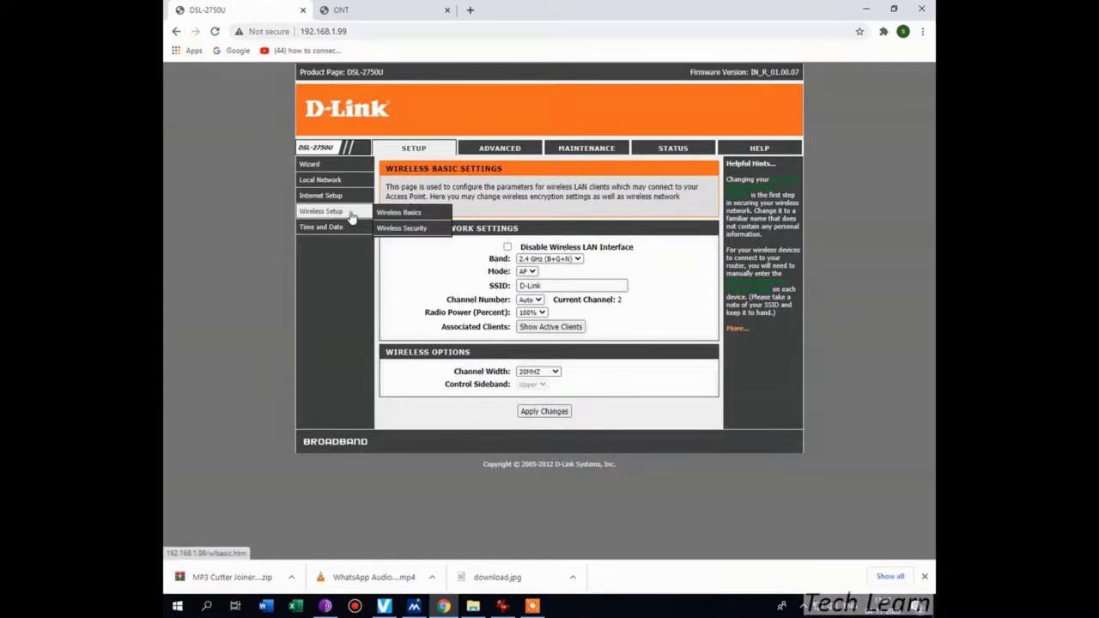
pyautogui.click(412, 230)
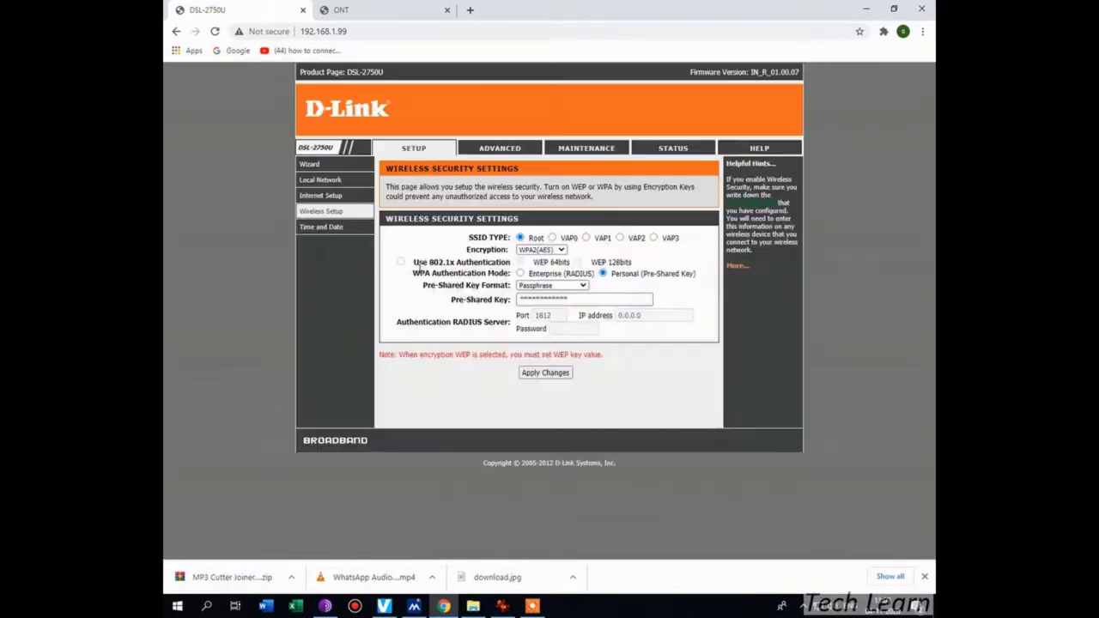
pyautogui.click(543, 250)
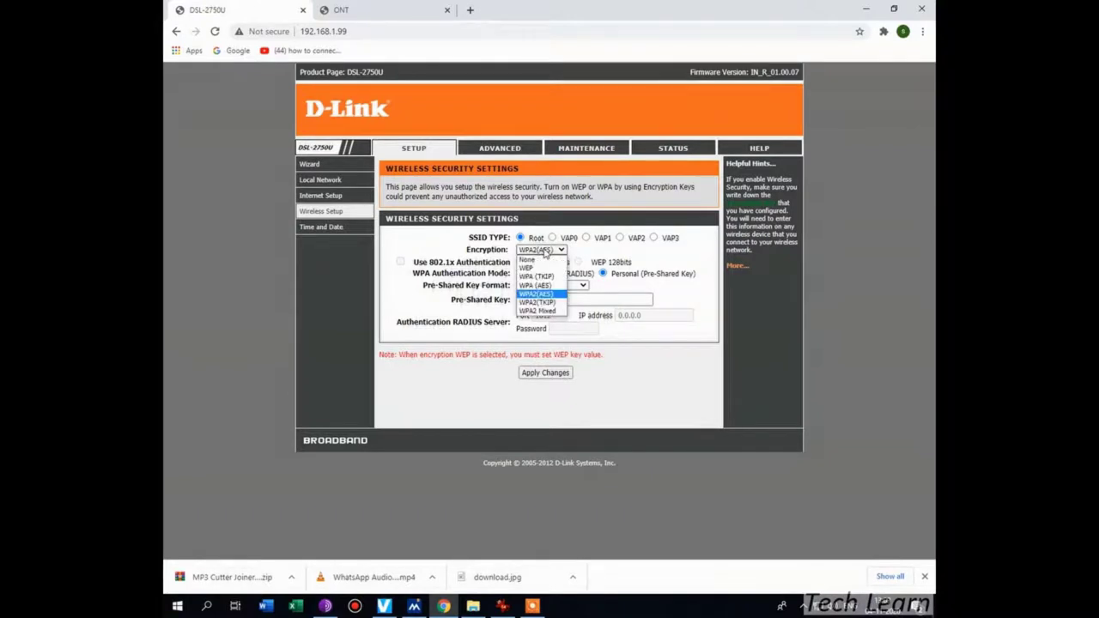
pyautogui.click(543, 251)
pyautogui.click(584, 300)
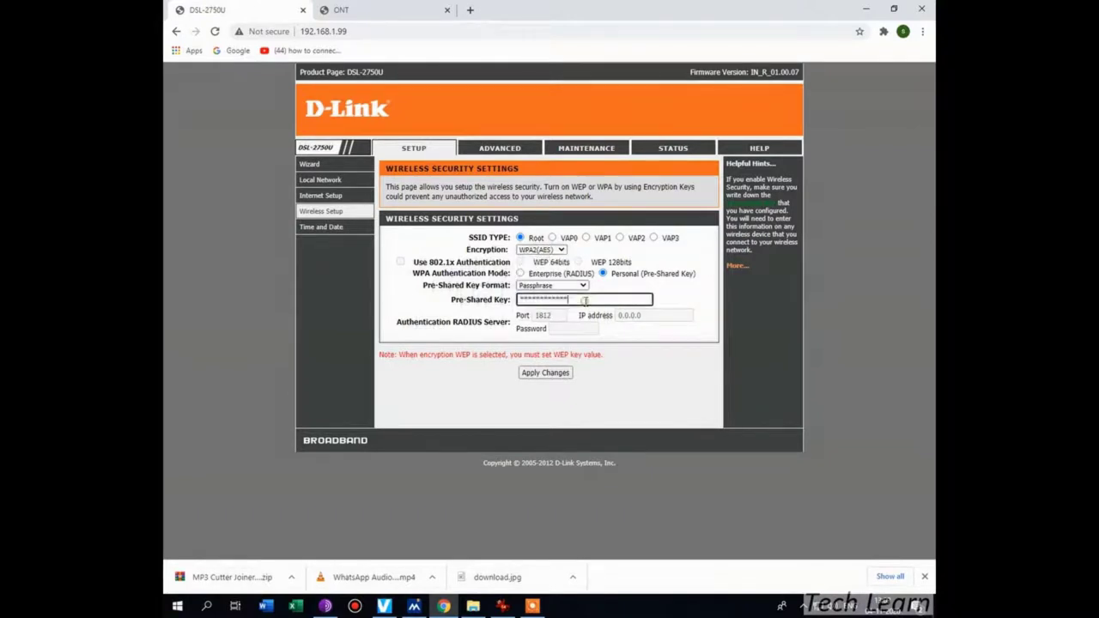
pyautogui.doubleClick(584, 300)
pyautogui.click(593, 300)
pyautogui.click(581, 378)
pyautogui.moveTo(343, 213)
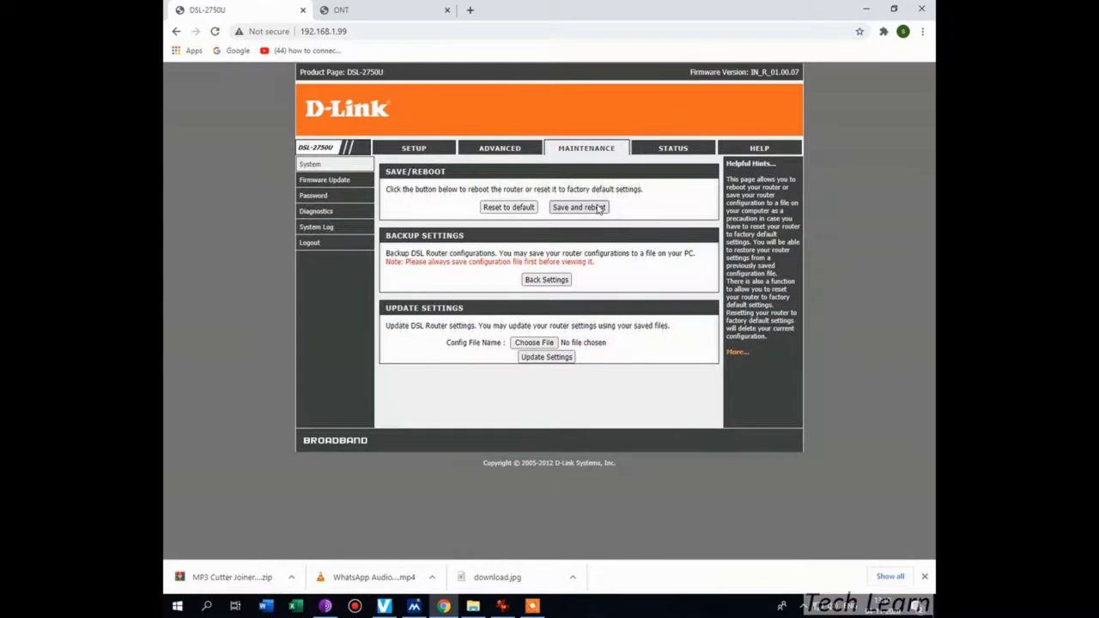
# - Save and reboot the modem, then enter 192.168.1.99 as the browser address
pyautogui.click(598, 208)
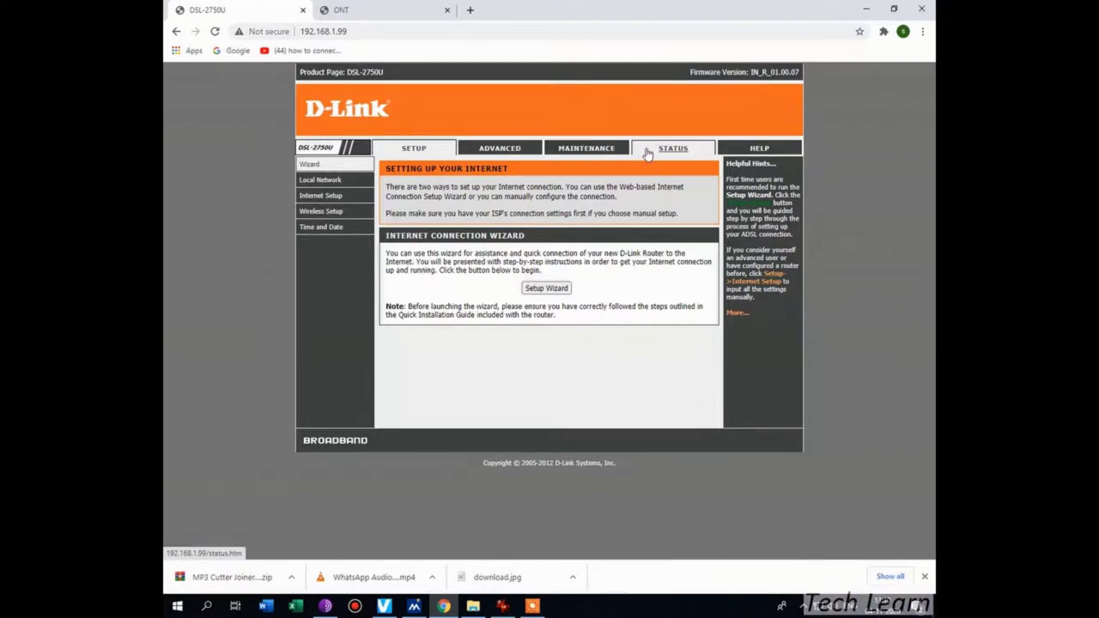
pyautogui.click(378, 31)
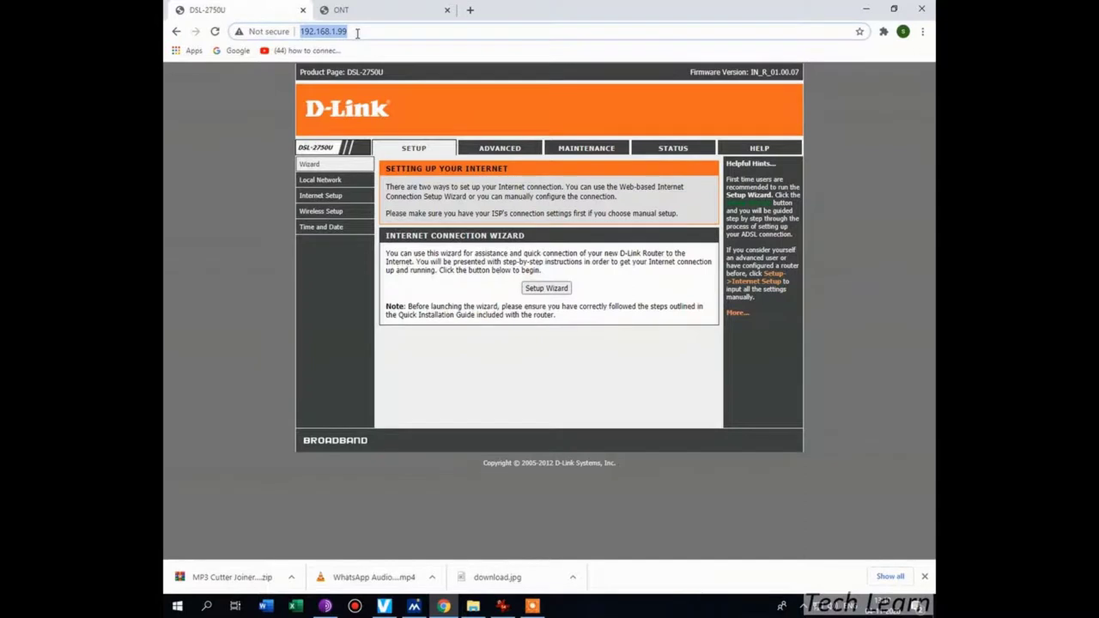
pyautogui.write('192.1')
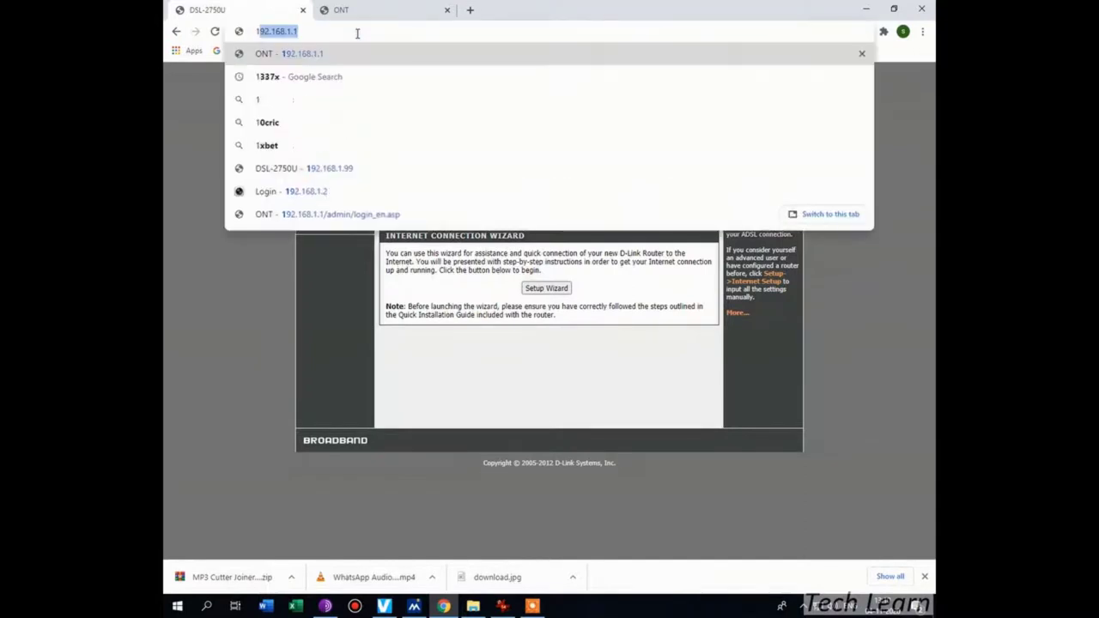
pyautogui.write('68.1.99')
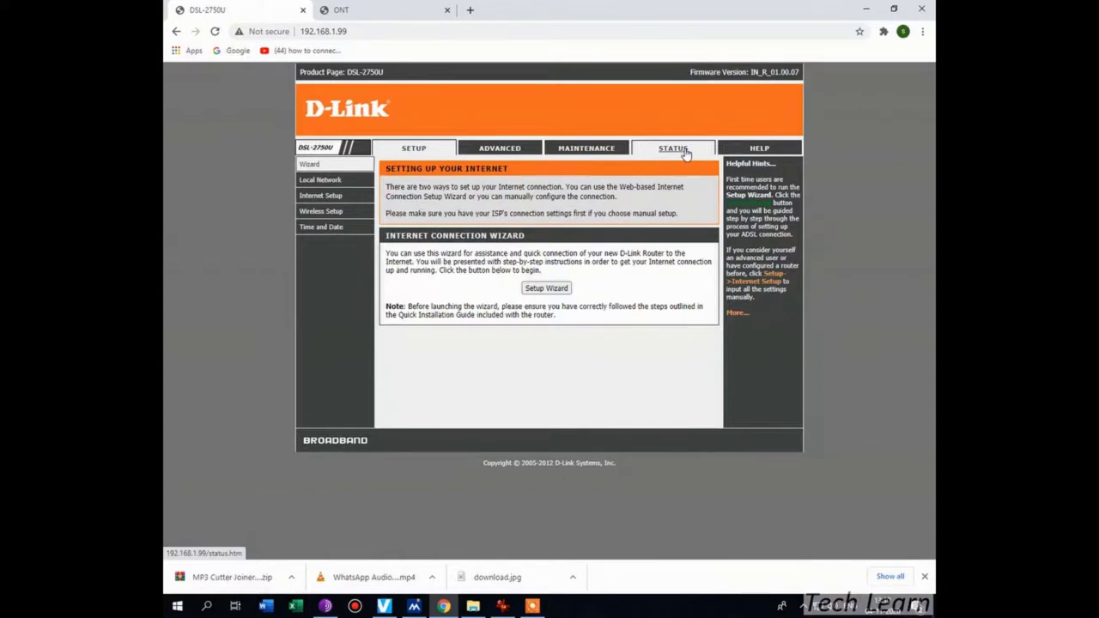
# - On the Status page, verify LAN IP 192.168.1.99, mask 255.255.255.0 and DHCP Server disabled
pyautogui.click(685, 151)
pyautogui.scroll(-3, 683, 155)
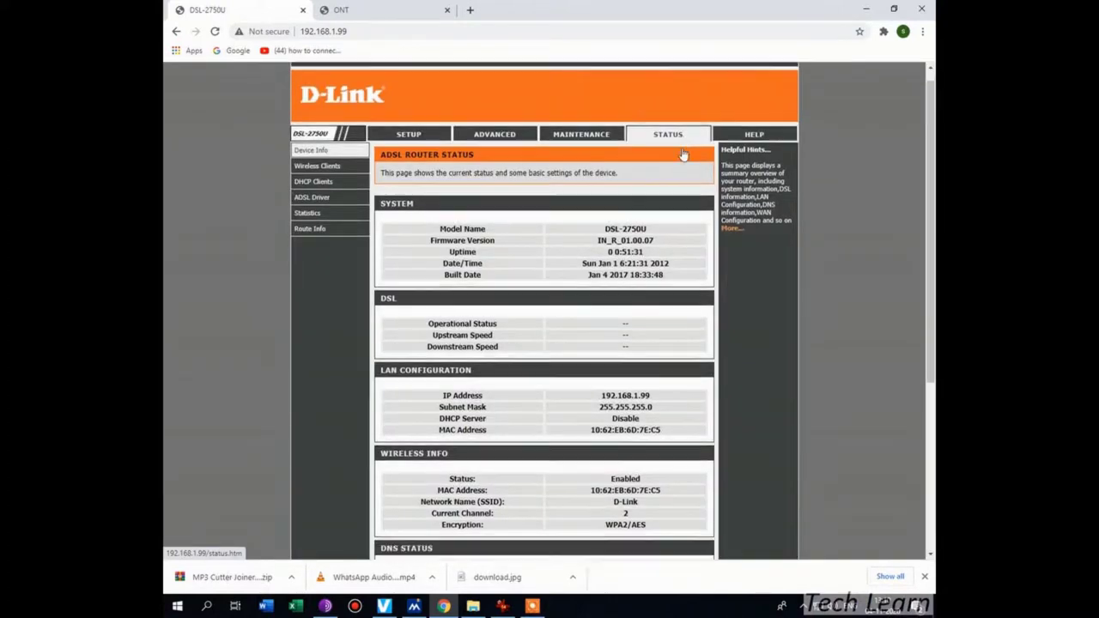
pyautogui.scroll(-1, 684, 155)
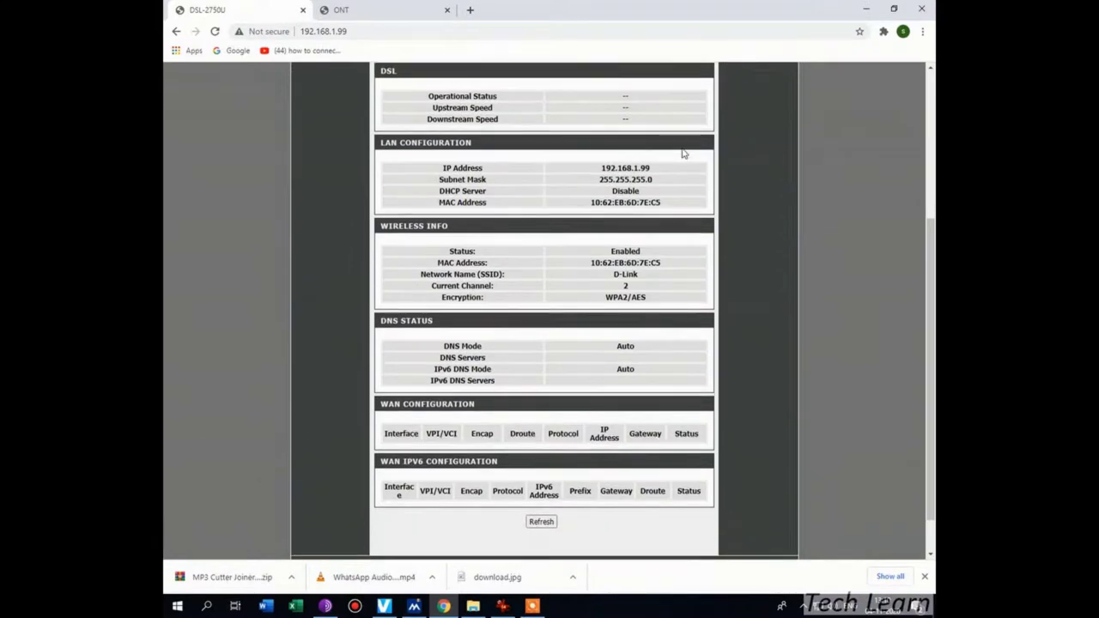
pyautogui.moveTo(600, 168); pyautogui.dragTo(657, 191)
pyautogui.click(651, 195)
pyautogui.click(656, 189)
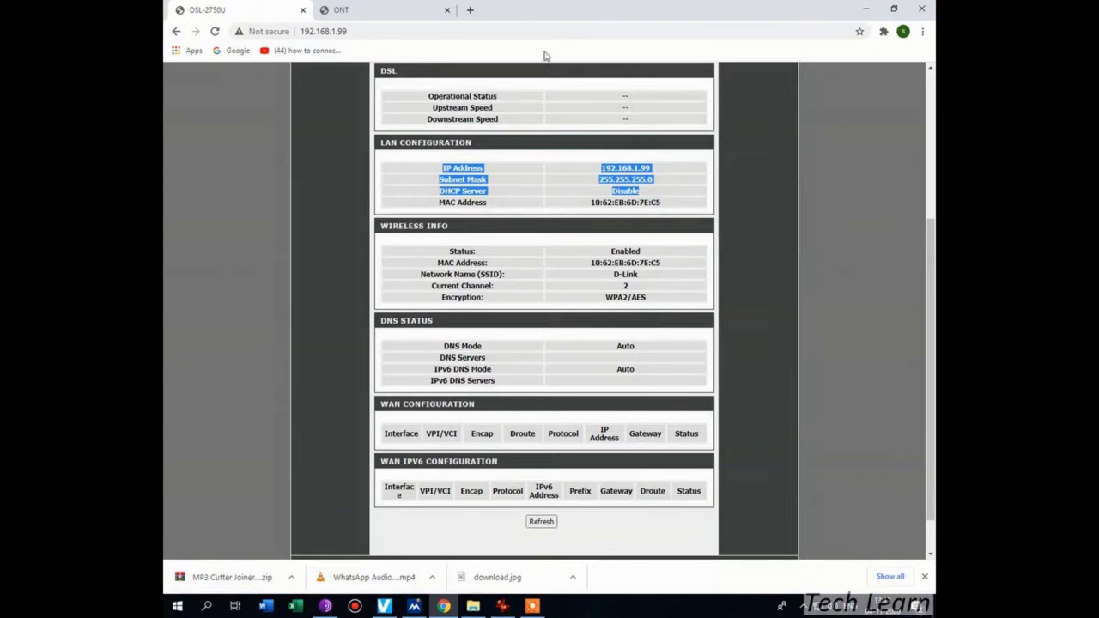
# - Switch to the browser tab with the ONT's login page
pyautogui.click(395, 9)
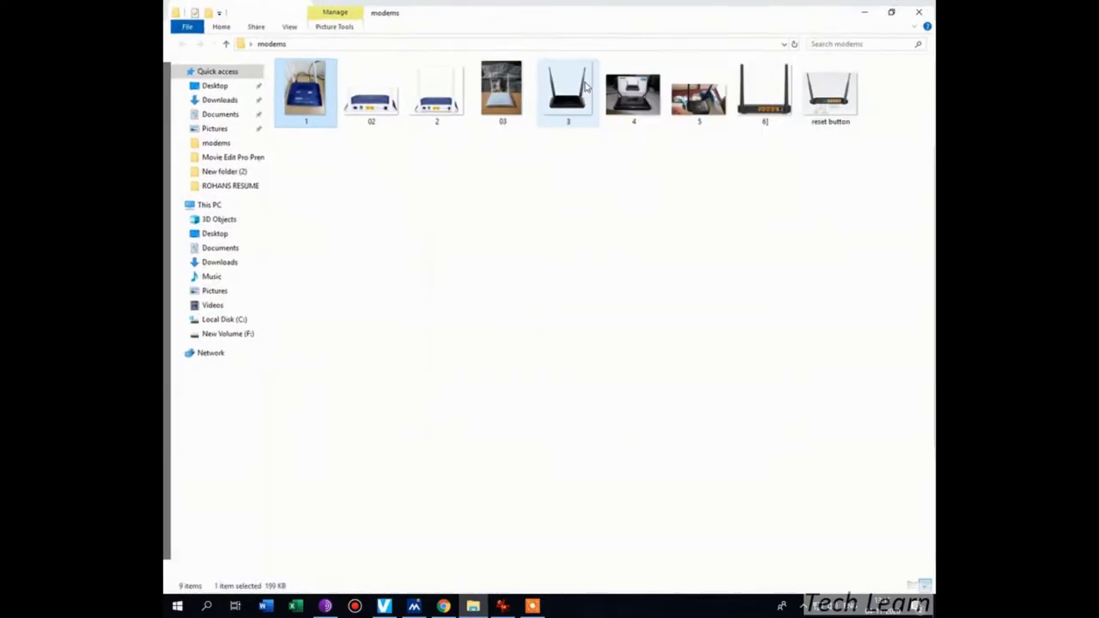
pyautogui.click(395, 91)
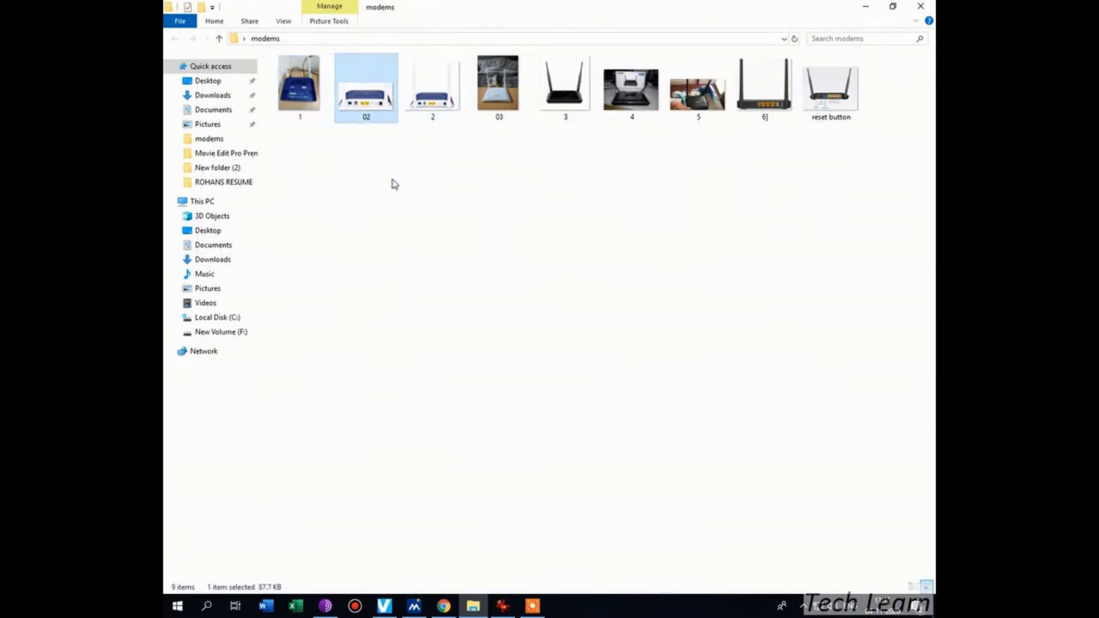
pyautogui.press('Return')
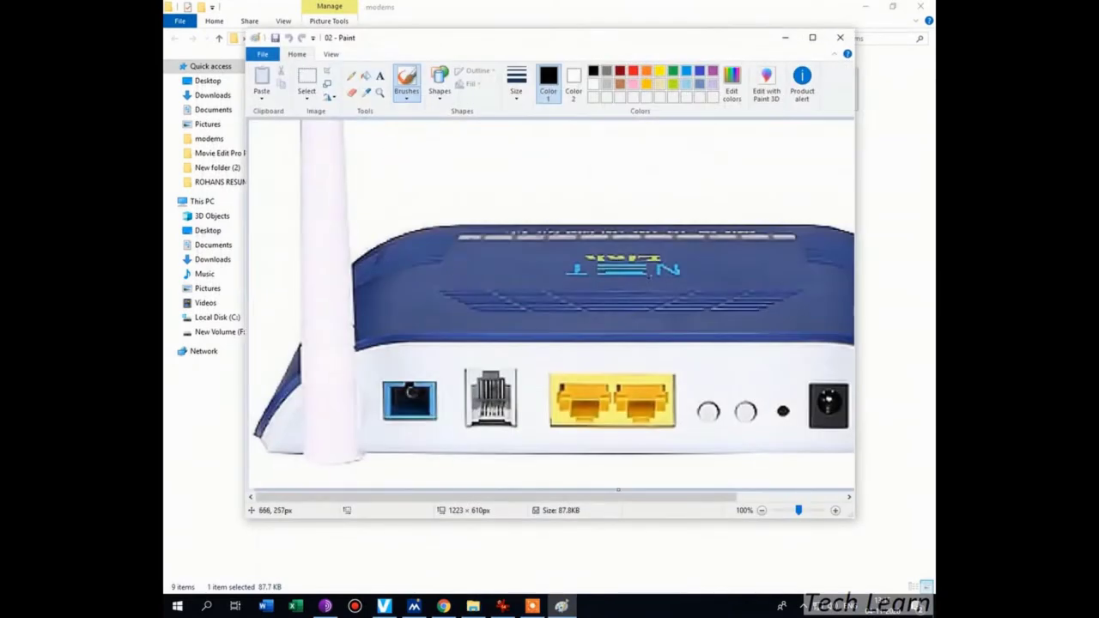
pyautogui.click(812, 37)
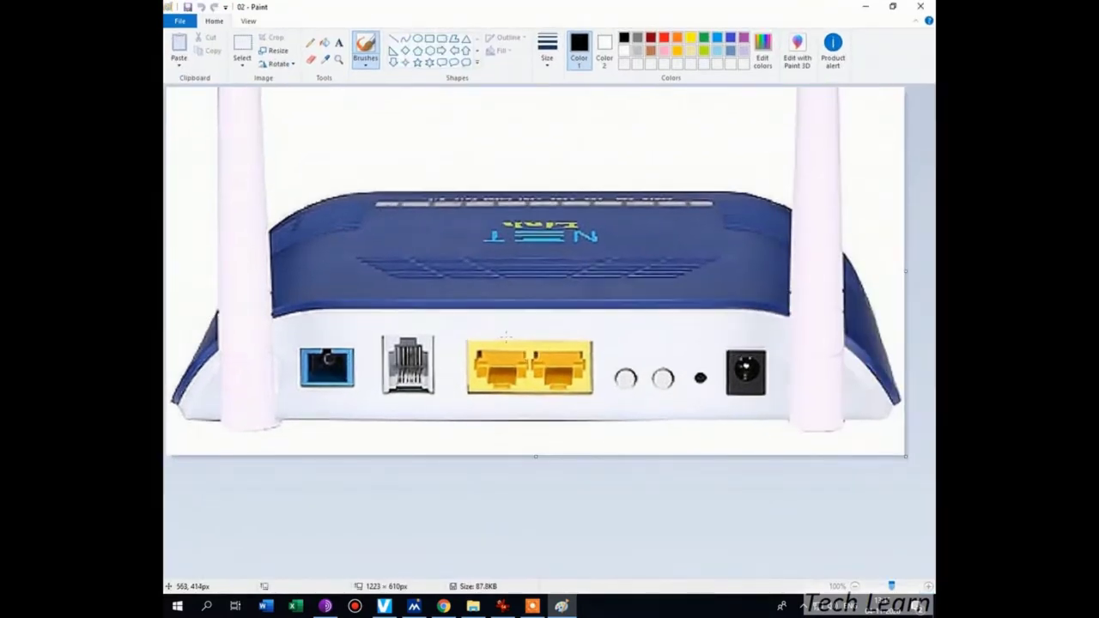
pyautogui.moveTo(509, 340)
pyautogui.mouseDown()
pyautogui.moveTo(457, 349)
pyautogui.moveTo(477, 409)
pyautogui.moveTo(531, 395)
pyautogui.moveTo(532, 343)
pyautogui.moveTo(501, 337)
pyautogui.mouseUp()
pyautogui.click(919, 6)
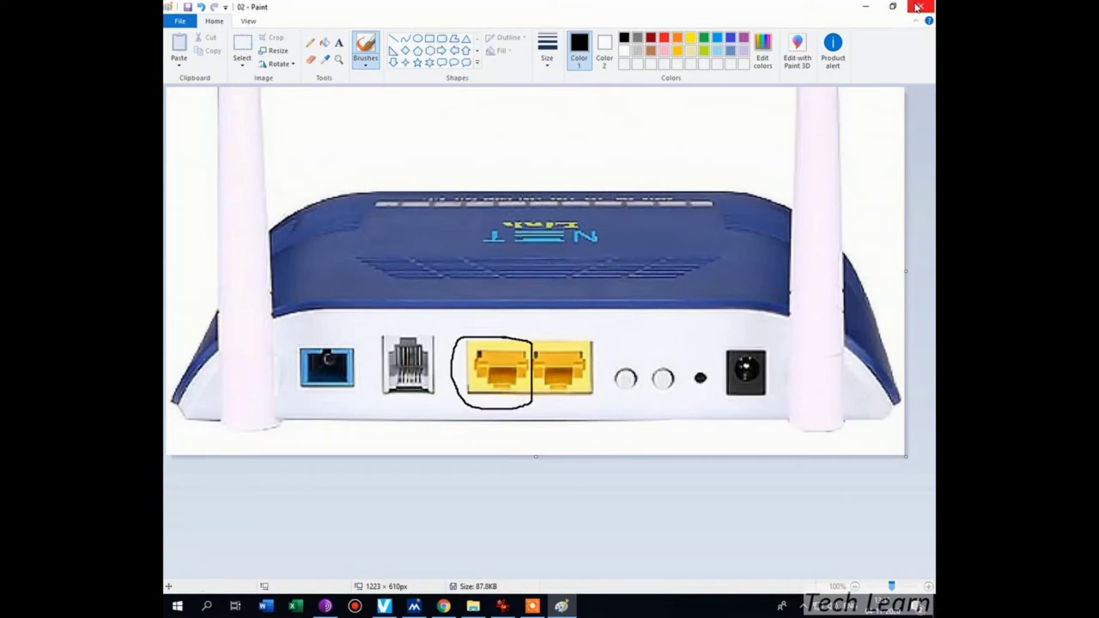
pyautogui.click(568, 309)
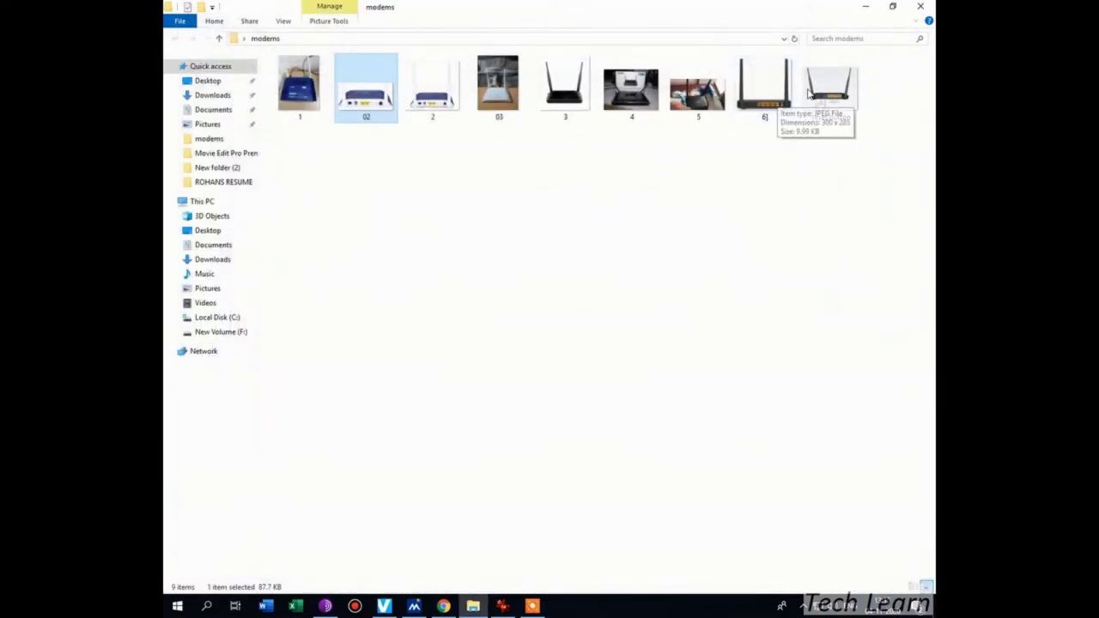
# - Open photo 6] in Paint and outline the rightmost yellow port in black
pyautogui.doubleClick(773, 90)
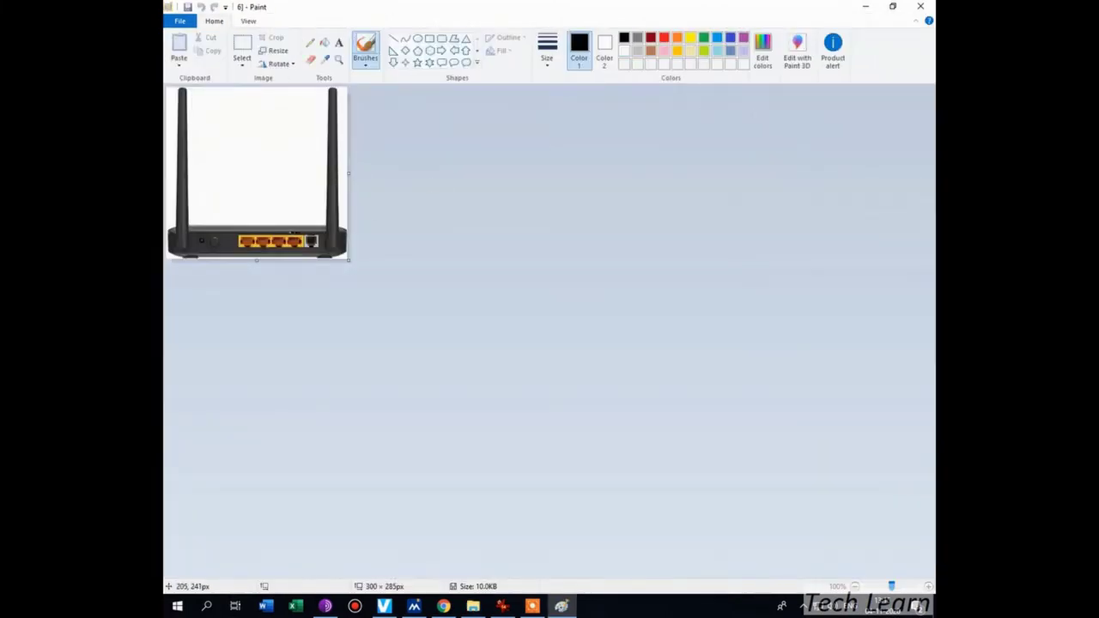
pyautogui.moveTo(290, 236)
pyautogui.mouseDown()
pyautogui.moveTo(288, 250)
pyautogui.moveTo(302, 252)
pyautogui.moveTo(304, 232)
pyautogui.moveTo(294, 232)
pyautogui.mouseUp()
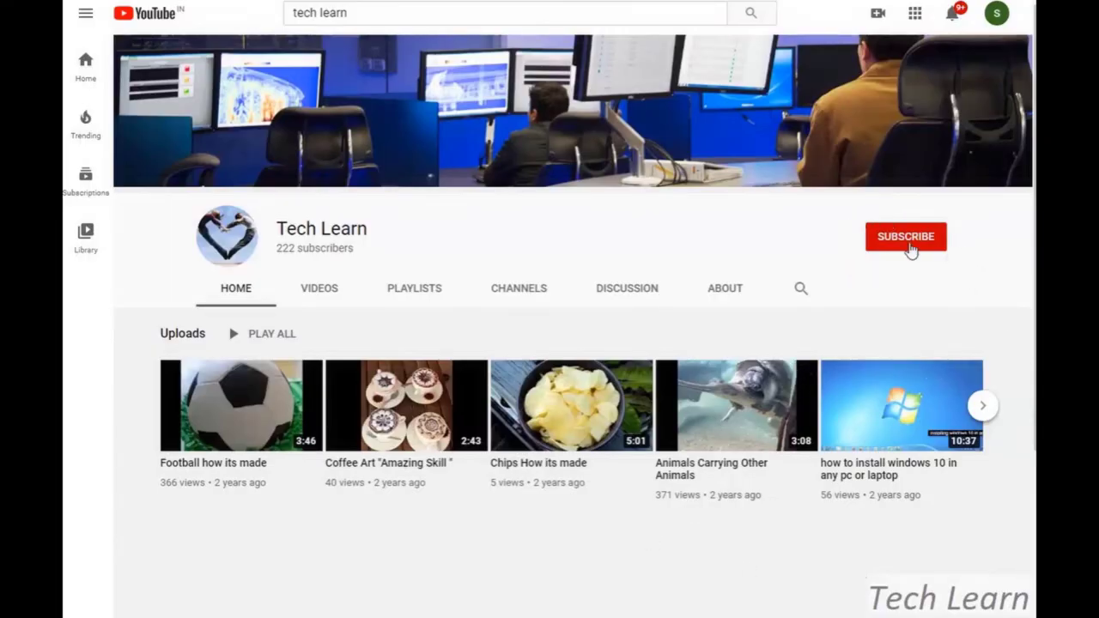
# - Subscribe to the Tech Learn channel and show its bell notification options
pyautogui.click(908, 240)
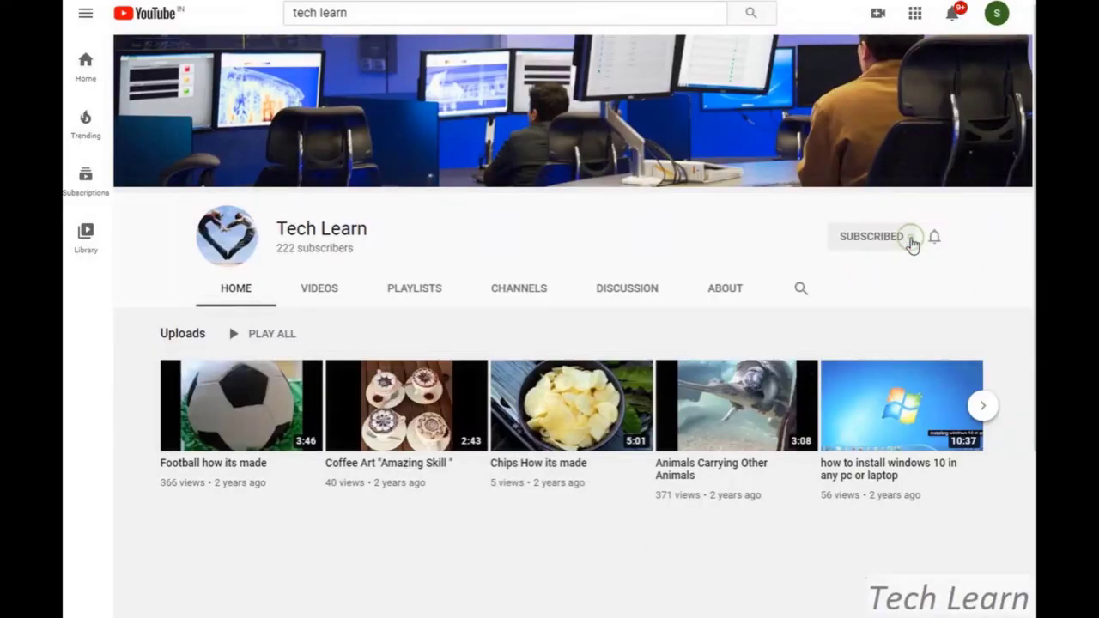
pyautogui.click(935, 238)
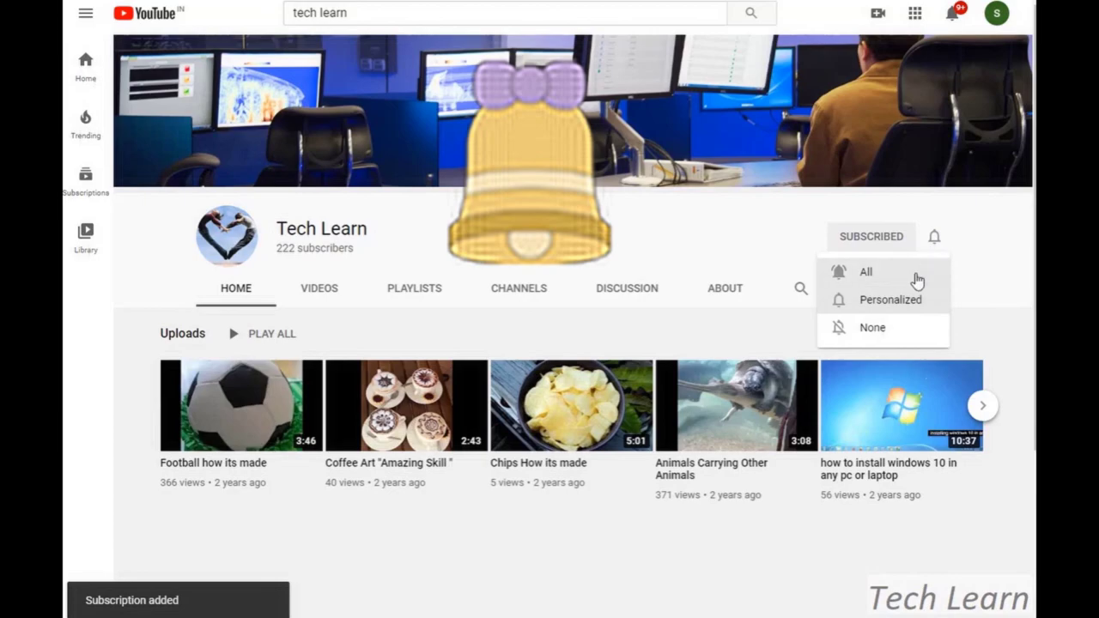